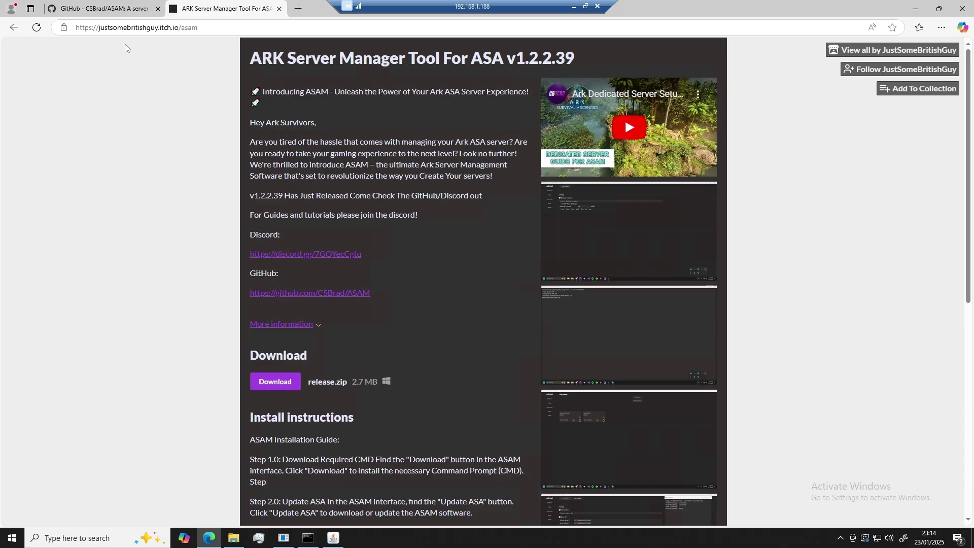
# - Look over the CSBrad/ASAM GitHub repository's files and README, and compare it with the tool's itch.io page
pyautogui.click(110, 12)
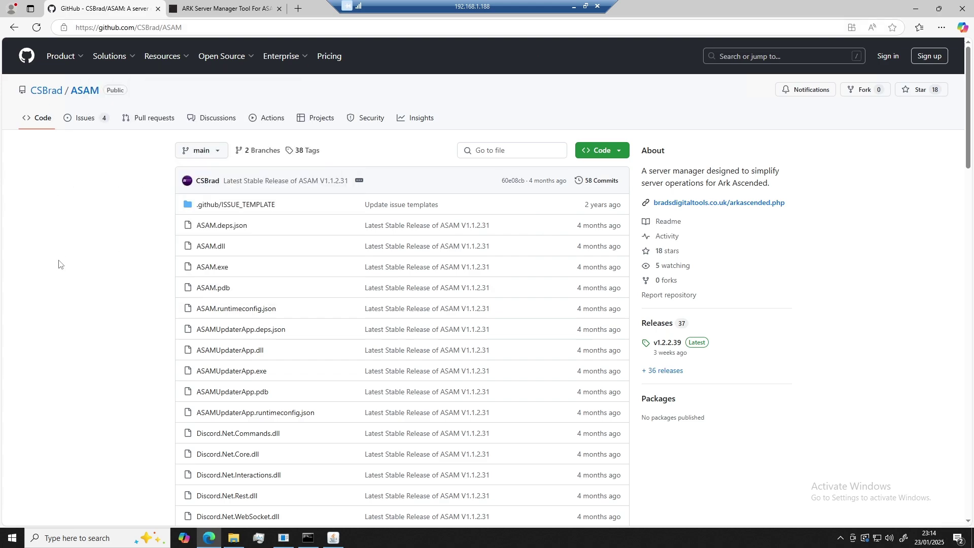
pyautogui.moveTo(210, 13)
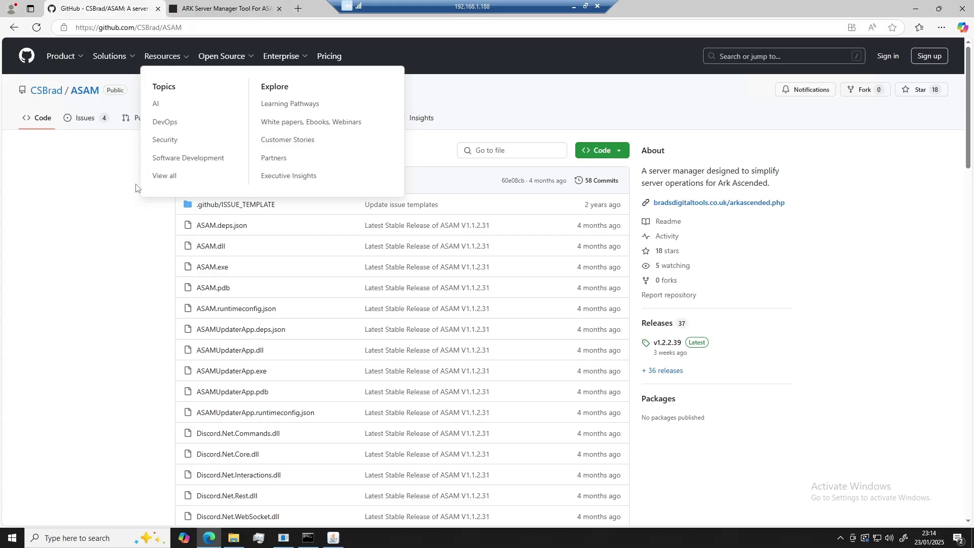
pyautogui.scroll(-3, 125, 182)
pyautogui.scroll(-7, 124, 181)
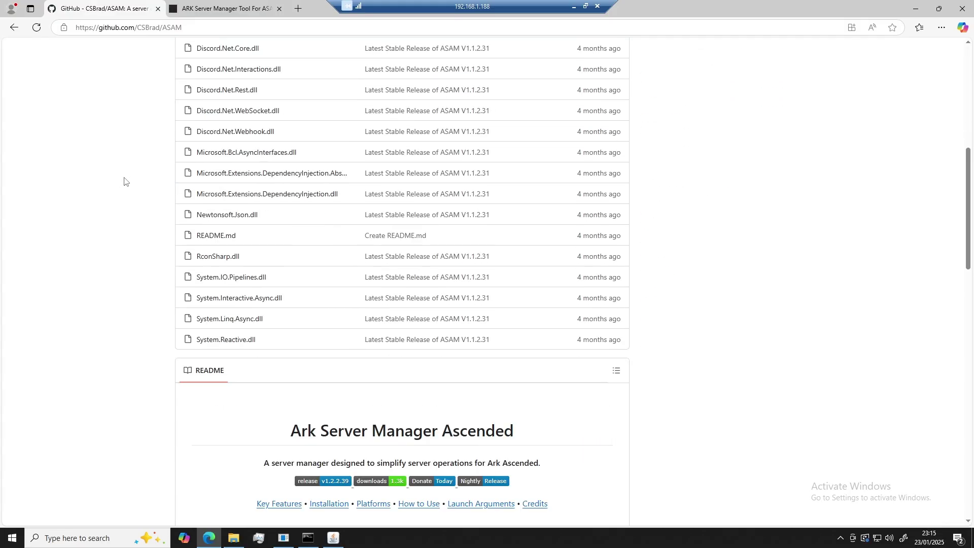
pyautogui.scroll(2, 125, 182)
pyautogui.click(218, 9)
pyautogui.scroll(-3, 154, 165)
pyautogui.scroll(3, 152, 152)
pyautogui.click(100, 13)
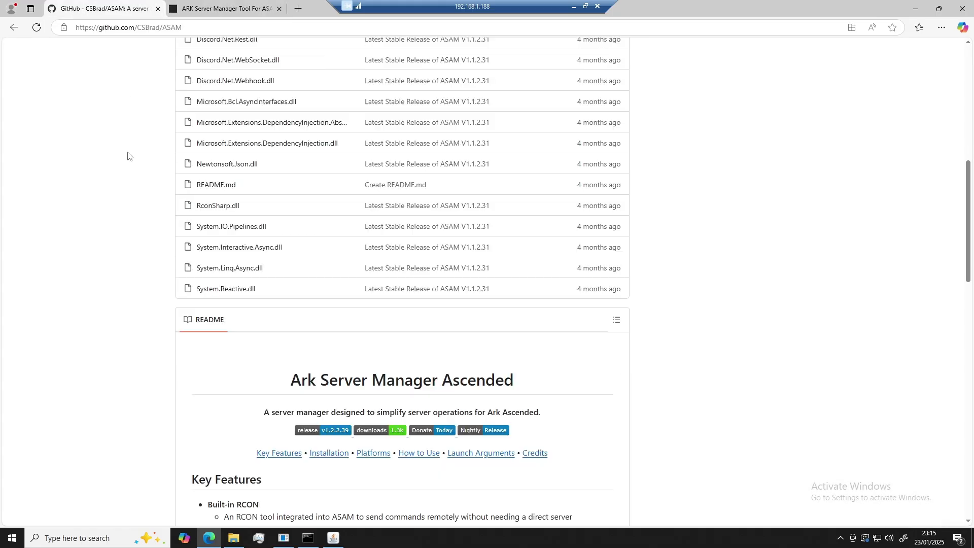
pyautogui.scroll(8, 501, 189)
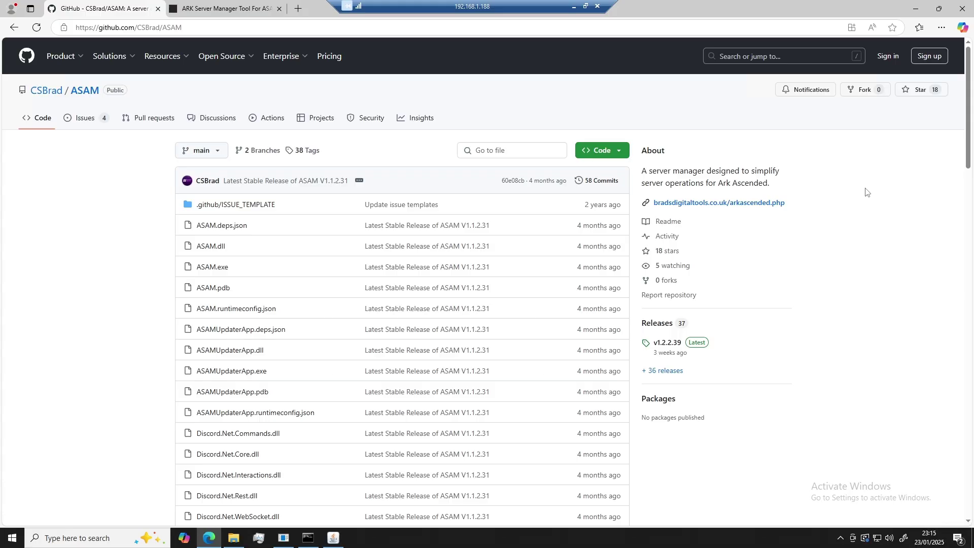
# - Open the repository's releases and download release.zip from the v1.2.2.39 release assets
pyautogui.scroll(-1, 867, 191)
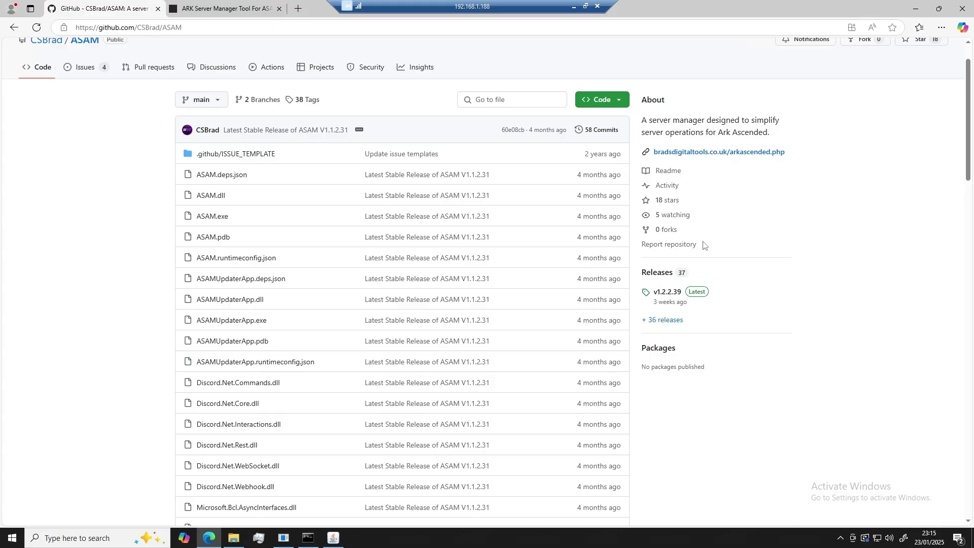
pyautogui.click(658, 274)
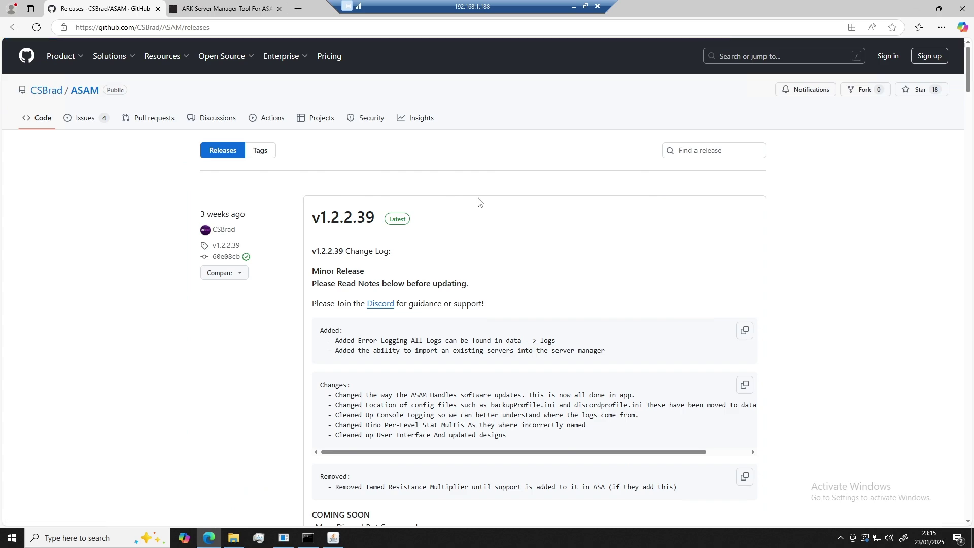
pyautogui.scroll(-5, 449, 185)
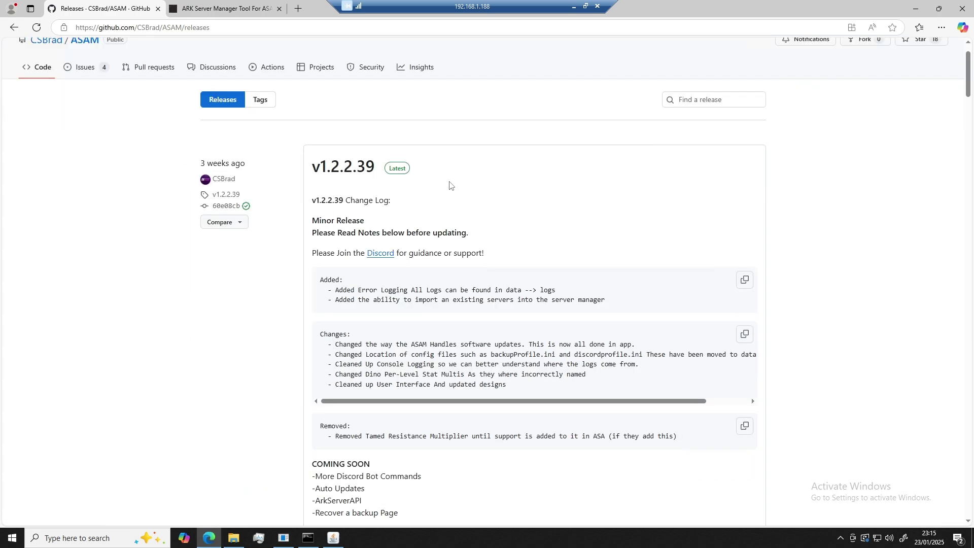
pyautogui.scroll(-2, 449, 201)
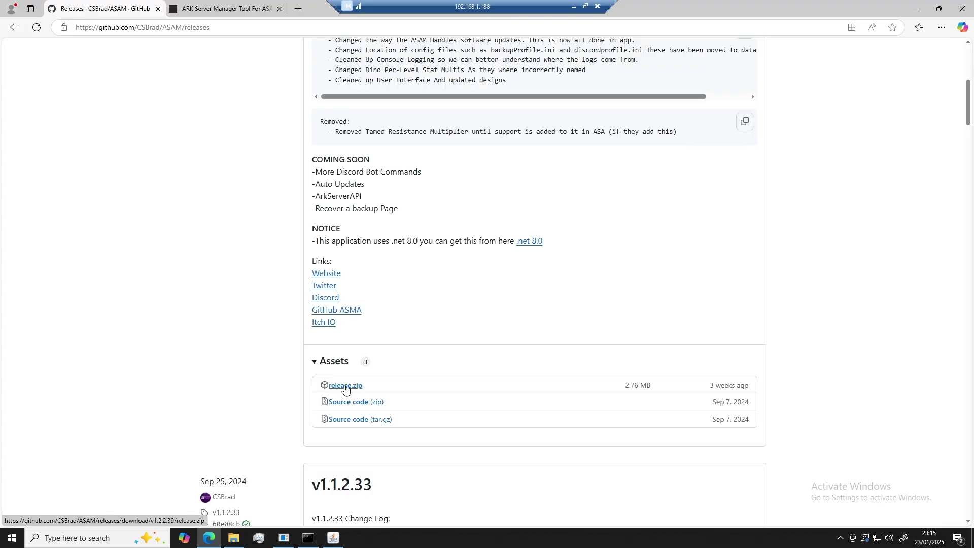
pyautogui.click(345, 389)
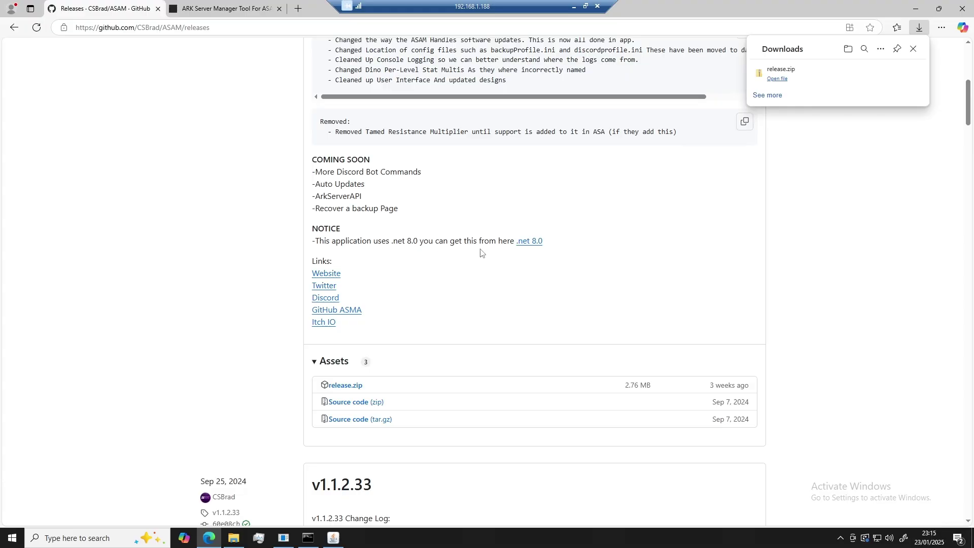
# - Extract release.zip within the Downloads folder and open the extracted release folder
pyautogui.click(229, 539)
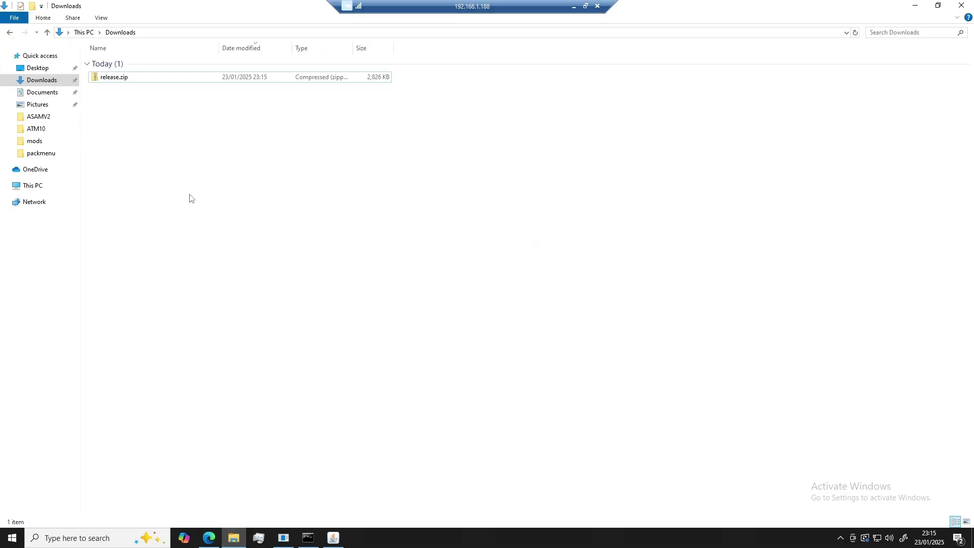
pyautogui.click(122, 77)
pyautogui.rightClick(123, 75)
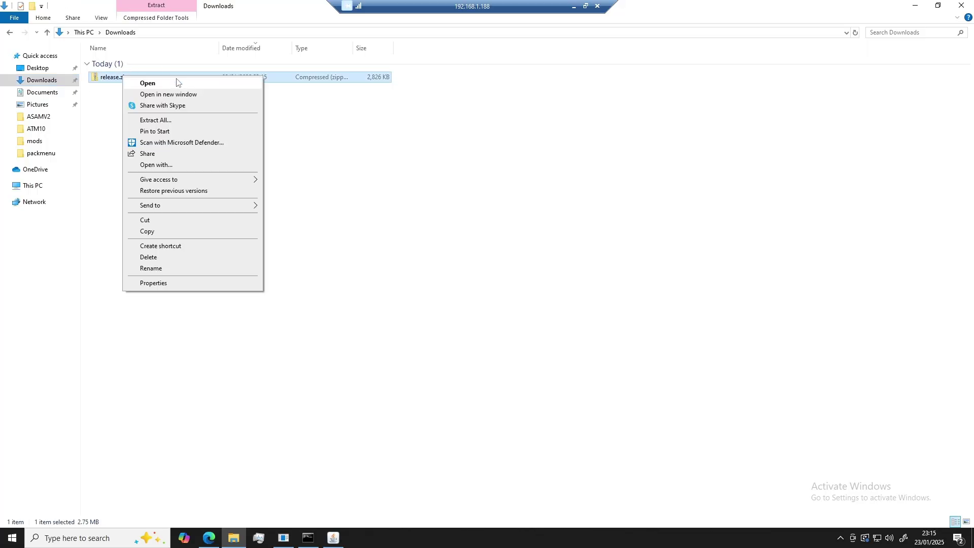
pyautogui.click(150, 120)
pyautogui.click(578, 366)
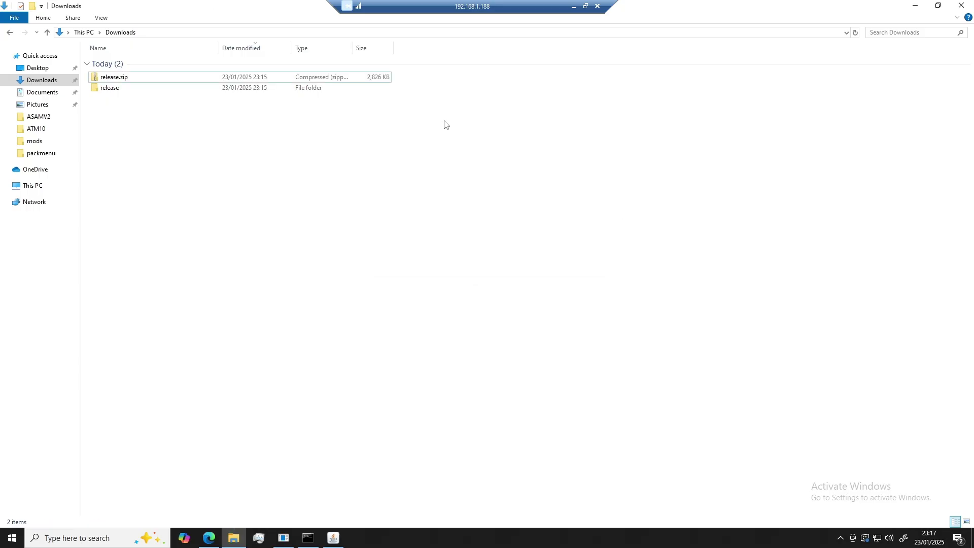
pyautogui.click(309, 90)
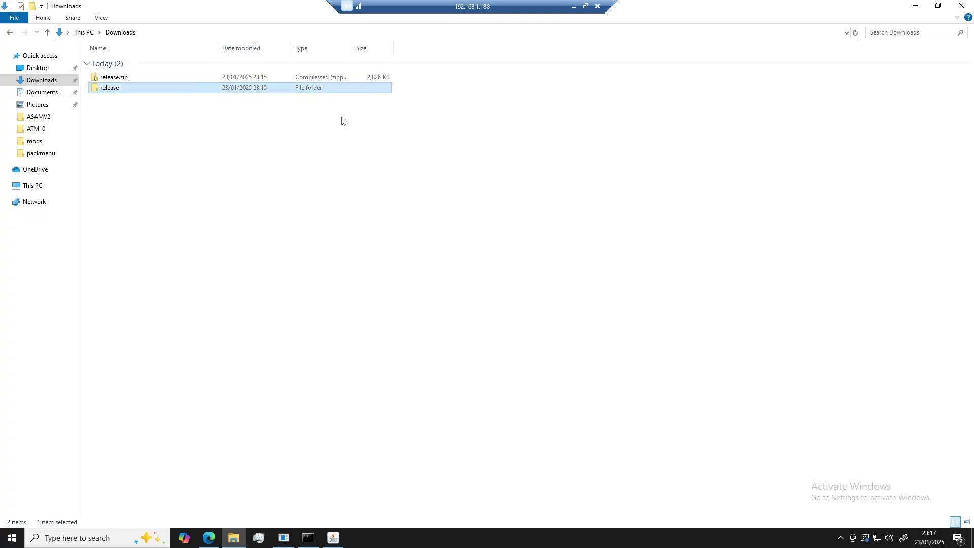
pyautogui.doubleClick(267, 91)
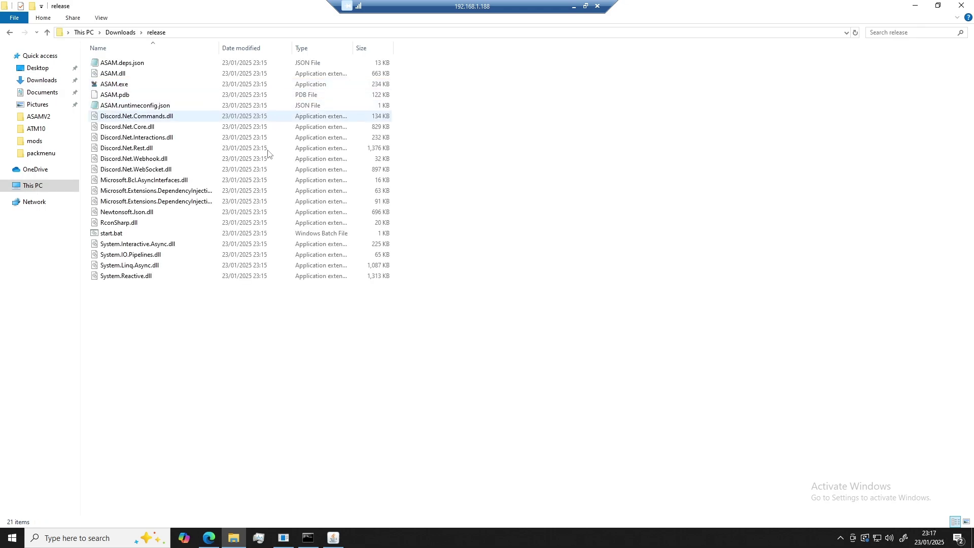
# - Look over the extracted files in the release folder, particularly ASAM.exe and start.bat
pyautogui.moveTo(256, 316); pyautogui.dragTo(175, 56)
pyautogui.click(440, 92)
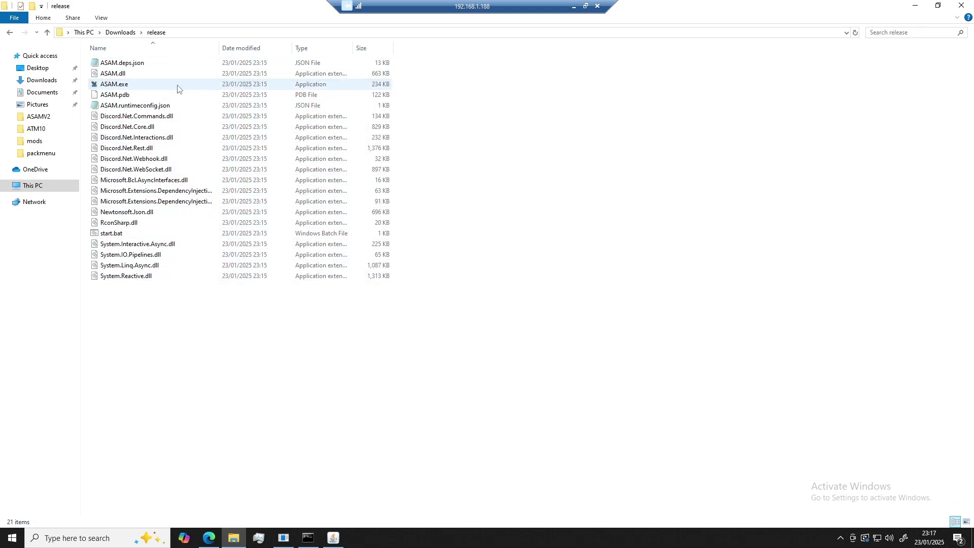
pyautogui.click(177, 86)
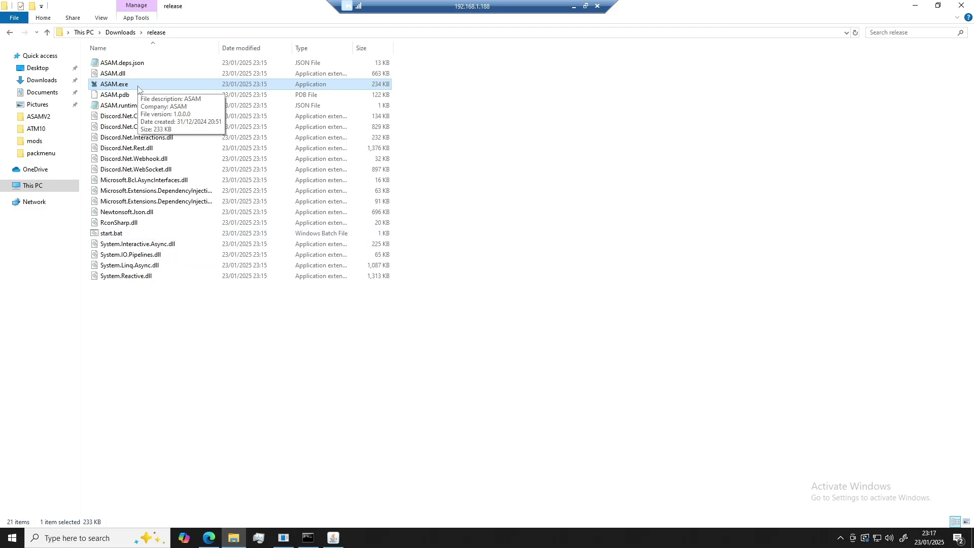
pyautogui.click(114, 237)
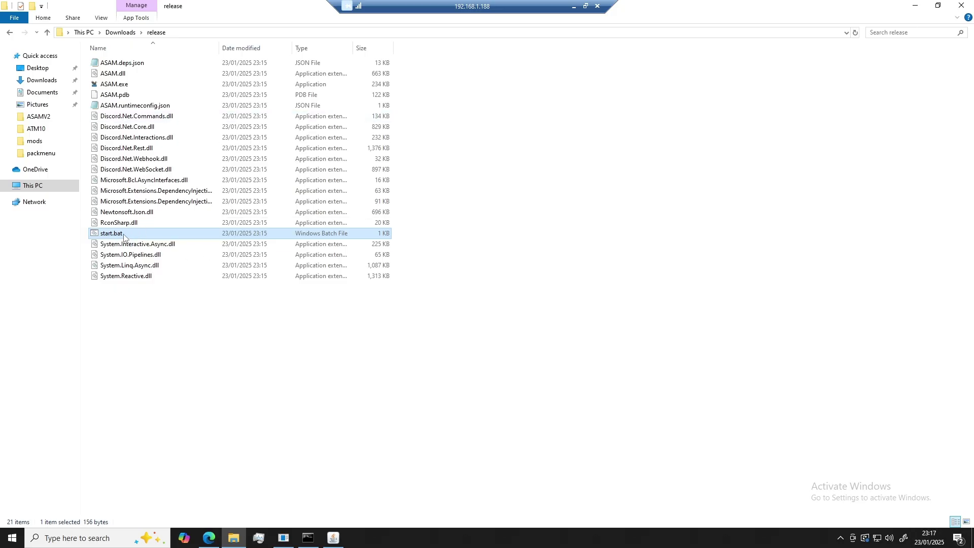
pyautogui.click(418, 237)
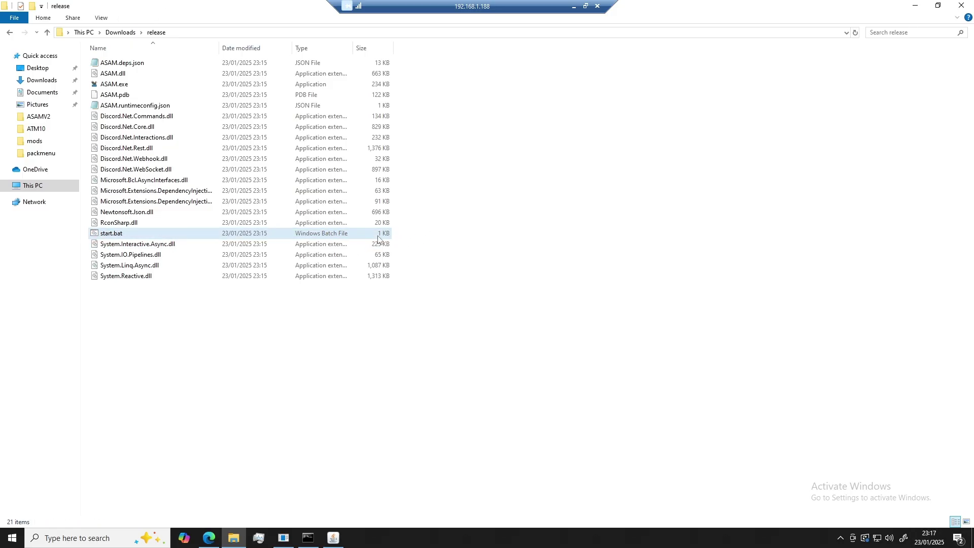
pyautogui.click(155, 85)
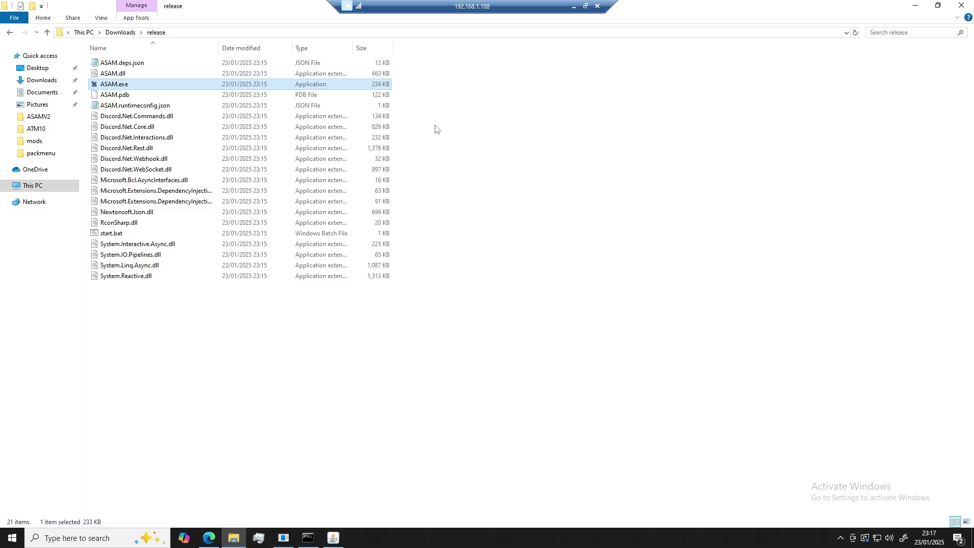
pyautogui.click(426, 85)
pyautogui.click(300, 96)
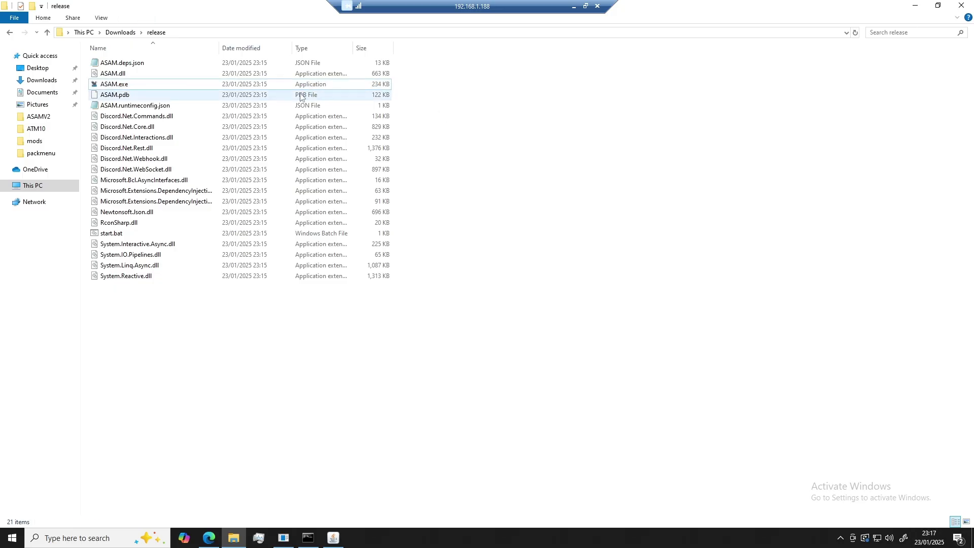
# - Launch ASAM.exe, show the SmartScreen details and choose to run it anyway
pyautogui.doubleClick(288, 90)
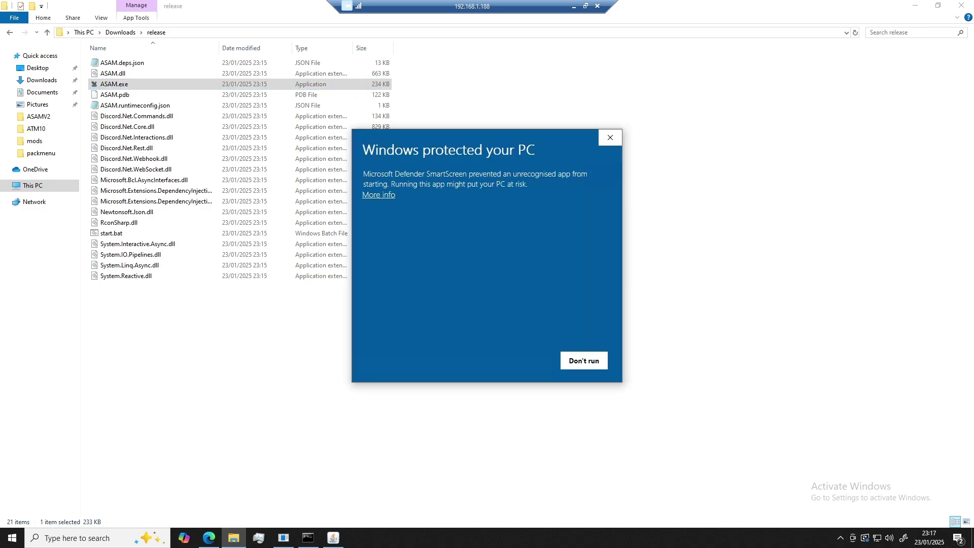
pyautogui.moveTo(363, 174); pyautogui.dragTo(534, 179)
pyautogui.click(364, 178)
pyautogui.click(535, 179)
pyautogui.click(380, 196)
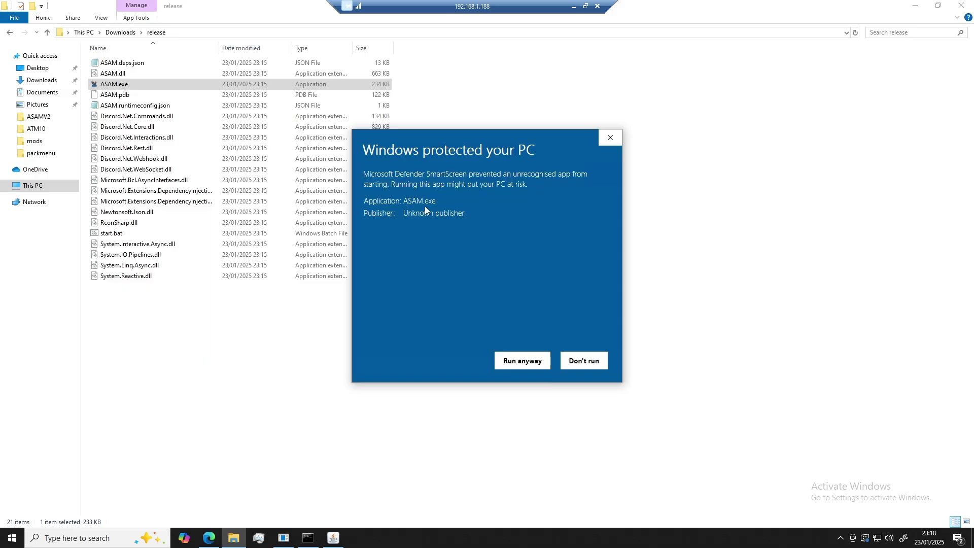
pyautogui.moveTo(479, 218); pyautogui.dragTo(376, 150)
pyautogui.click(364, 177)
pyautogui.click(472, 211)
pyautogui.doubleClick(472, 213)
pyautogui.click(376, 150)
pyautogui.click(522, 360)
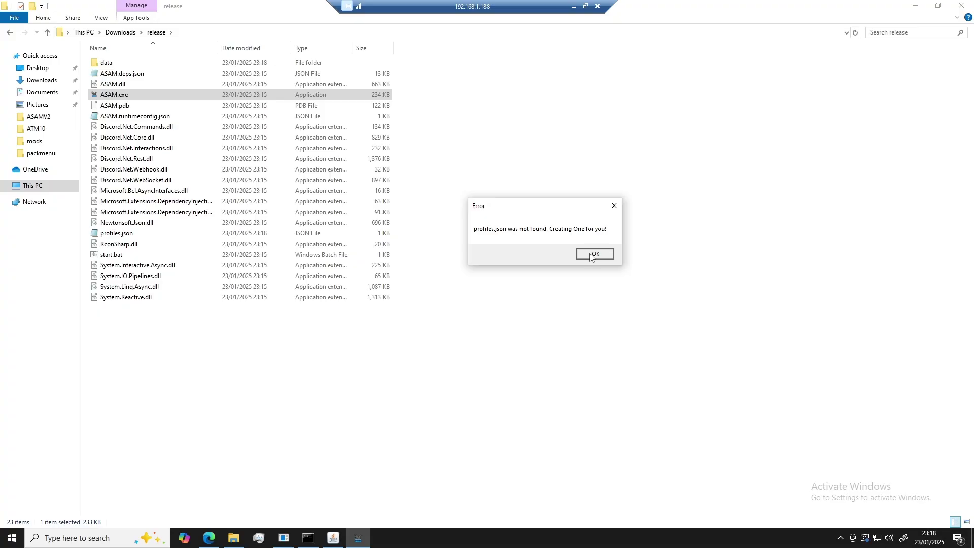
# - Accept the profiles.json creation and required components installation, and close the SteamCMD console with the quit command
pyautogui.click(593, 254)
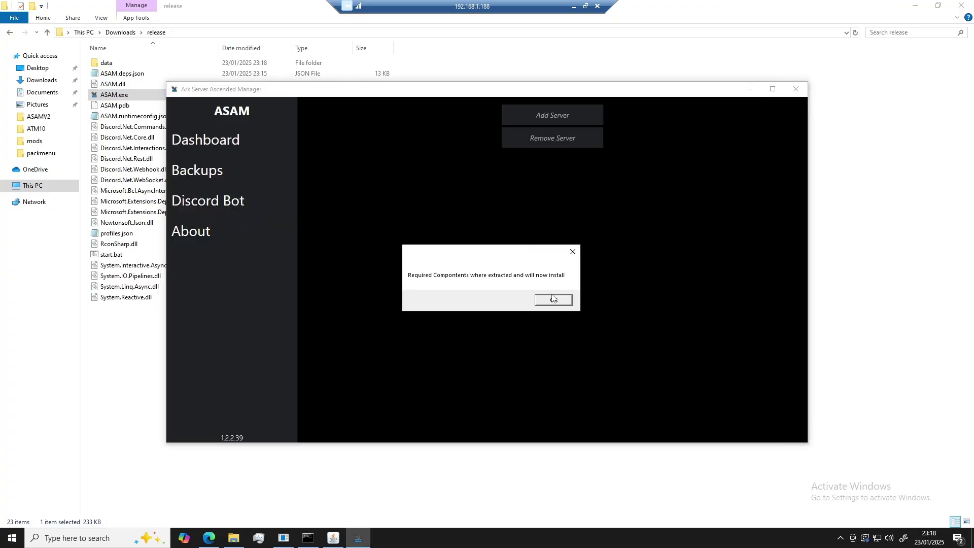
pyautogui.click(553, 300)
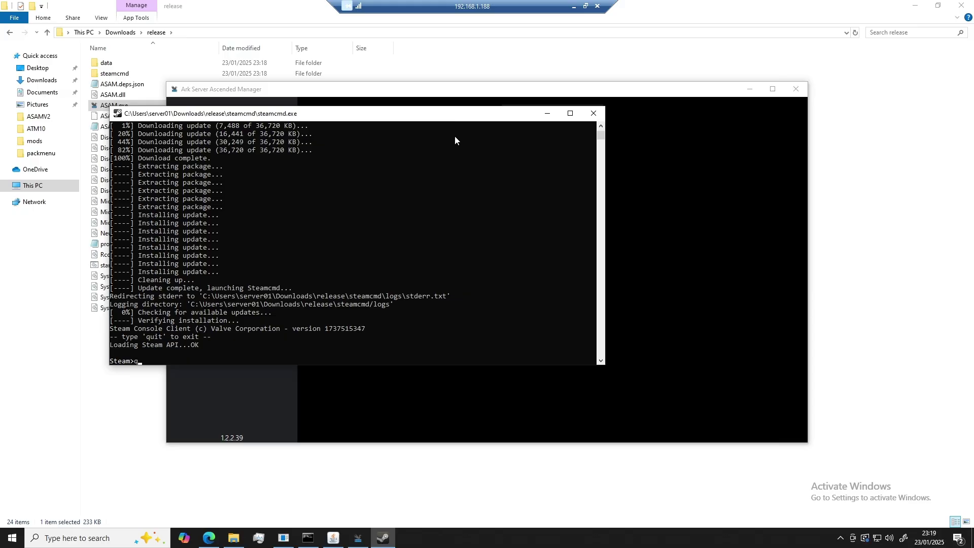
pyautogui.write('uit')
pyautogui.press('Return')
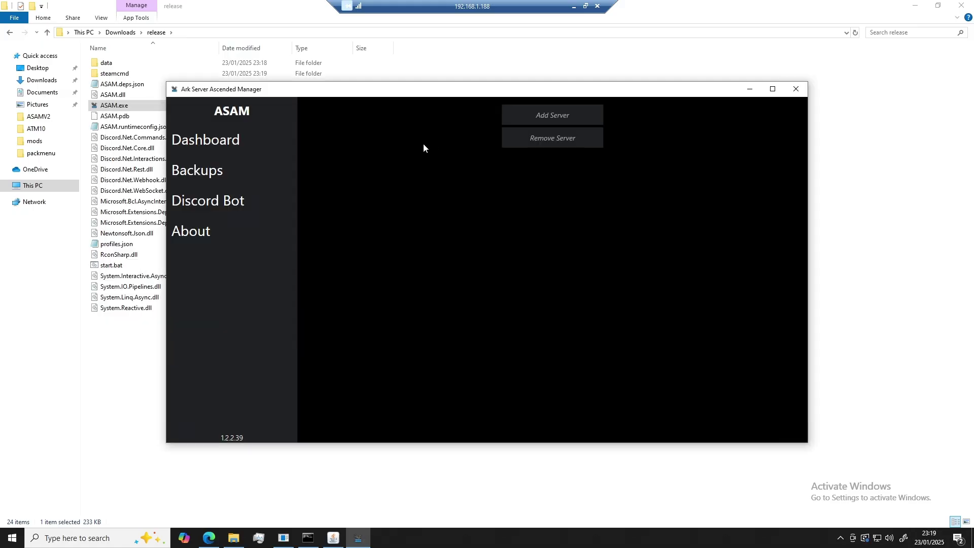
# - View the Dashboard page of the server manager, repositioning its window over the file listing
pyautogui.moveTo(414, 90); pyautogui.dragTo(425, 79)
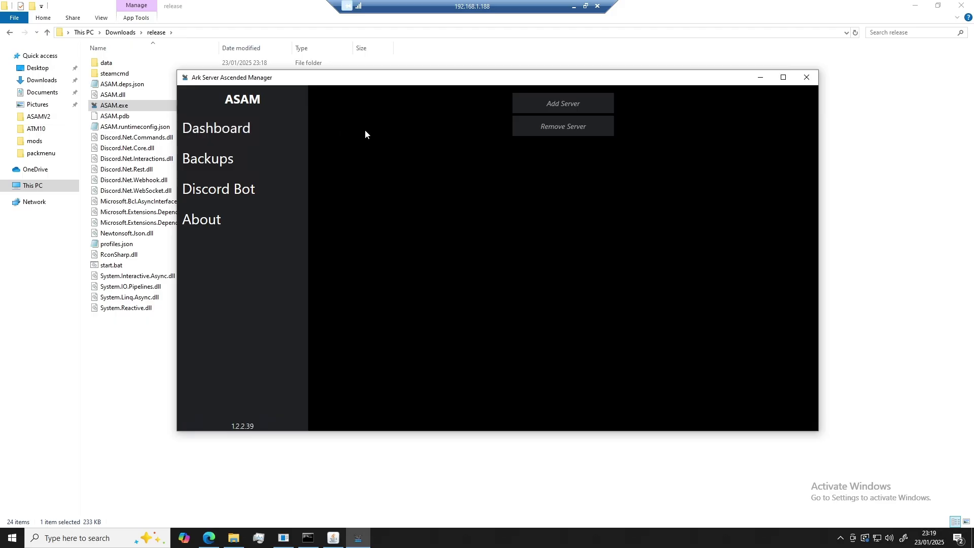
pyautogui.click(255, 130)
pyautogui.moveTo(428, 82); pyautogui.dragTo(384, 68)
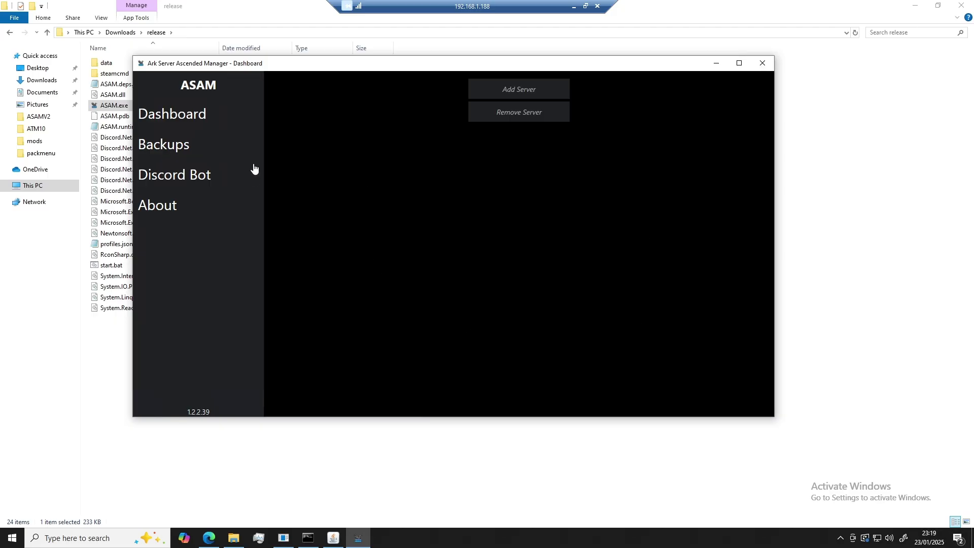
# - Open the Backups page and examine the custom backup location, auto backups, backup interval and backup days settings
pyautogui.click(213, 151)
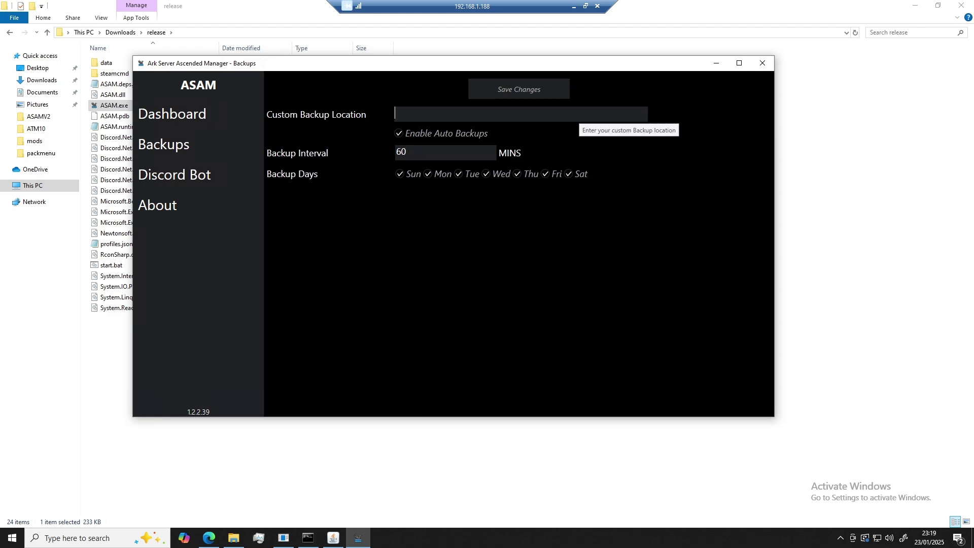
pyautogui.moveTo(244, 63); pyautogui.dragTo(367, 89)
pyautogui.click(172, 361)
pyautogui.moveTo(172, 361); pyautogui.dragTo(158, 62)
pyautogui.click(507, 358)
pyautogui.click(358, 538)
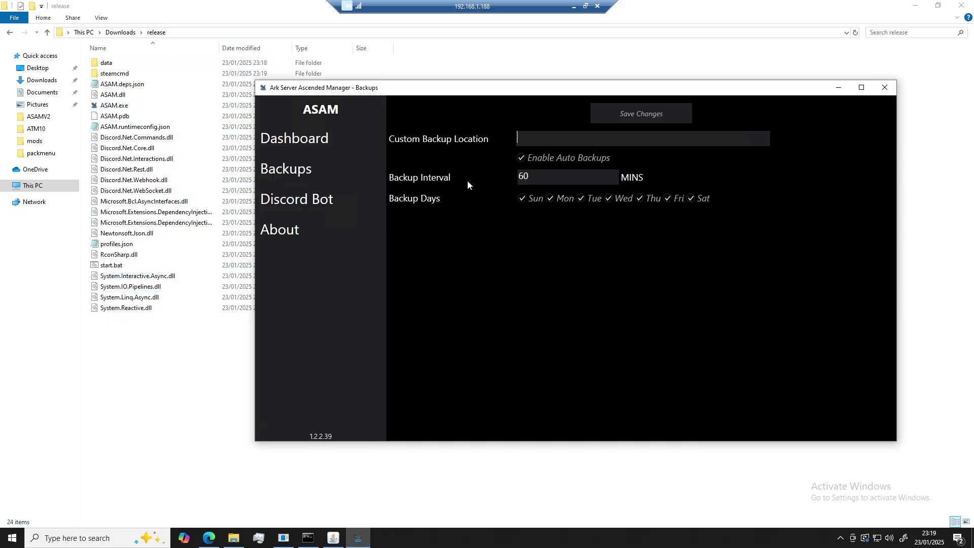
pyautogui.moveTo(453, 91); pyautogui.dragTo(315, 89)
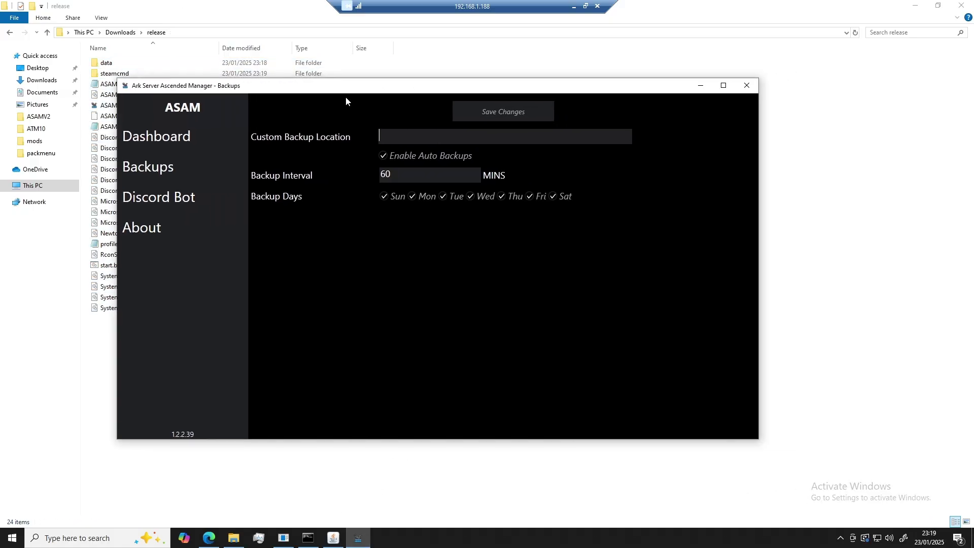
pyautogui.click(391, 158)
pyautogui.click(383, 196)
pyautogui.click(442, 196)
pyautogui.click(501, 196)
pyautogui.click(501, 197)
# - Open the Discord Bot page and examine the Discord Secret Key, Admin Role ID and Mod Role ID fields
pyautogui.click(179, 198)
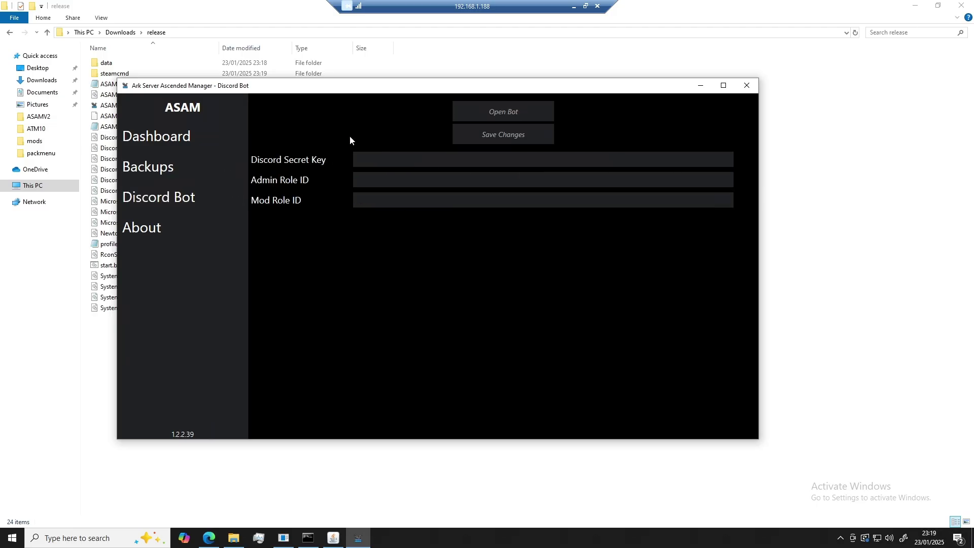
pyautogui.moveTo(350, 87); pyautogui.dragTo(371, 95)
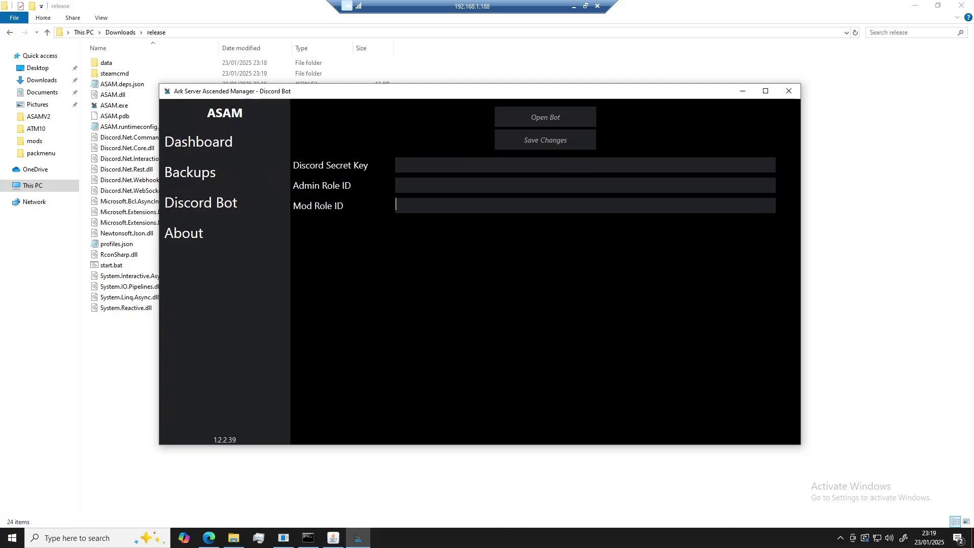
pyautogui.click(396, 165)
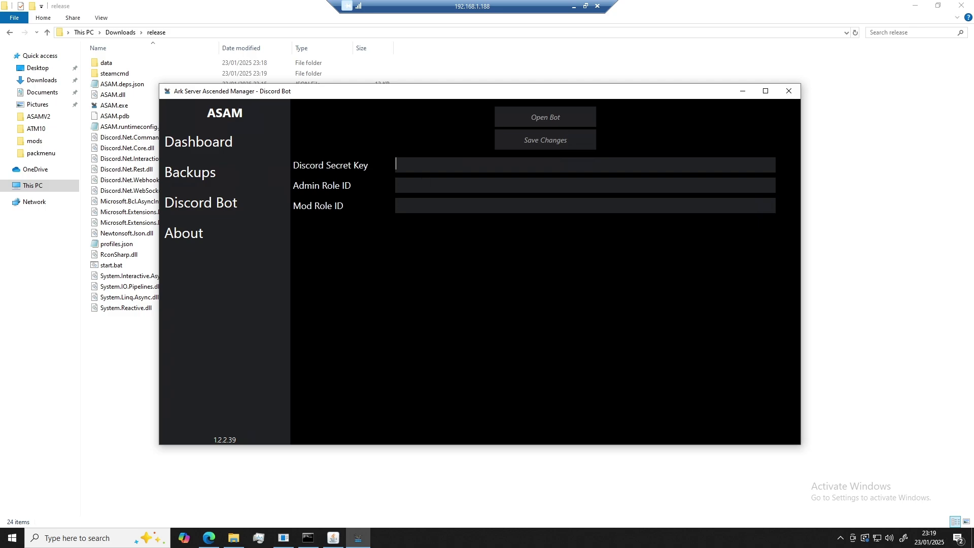
# - View the version information on the About page and return to the Dashboard, moving the manager window slightly higher
pyautogui.click(236, 237)
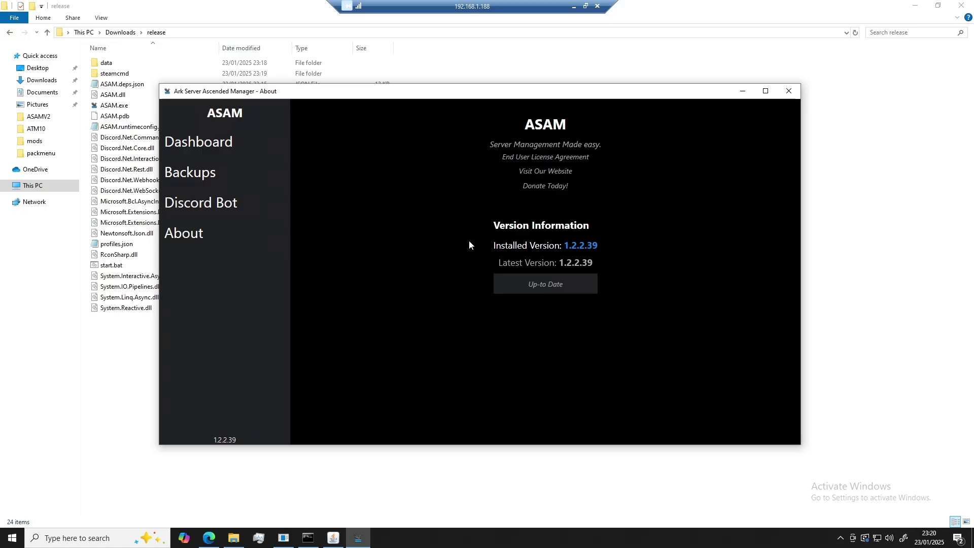
pyautogui.click(247, 146)
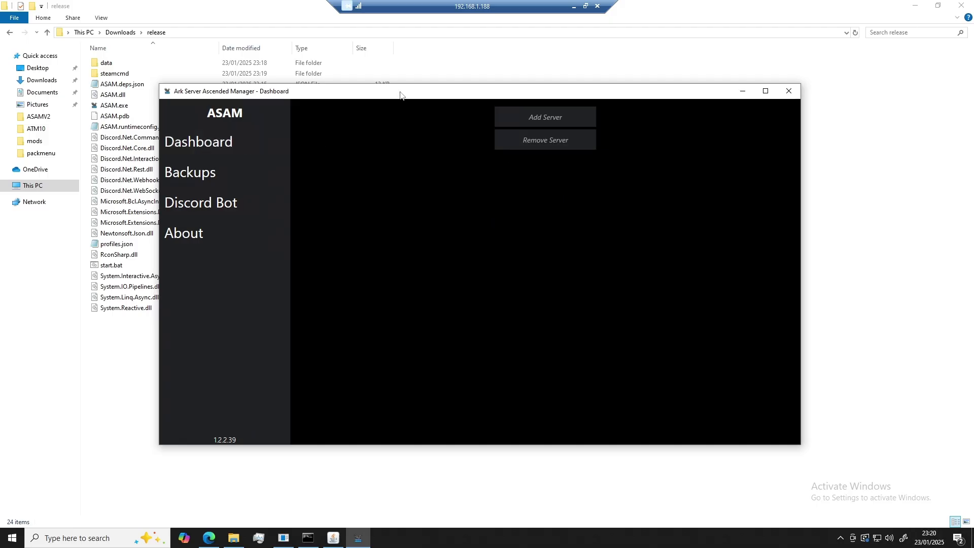
pyautogui.moveTo(400, 93); pyautogui.dragTo(404, 77)
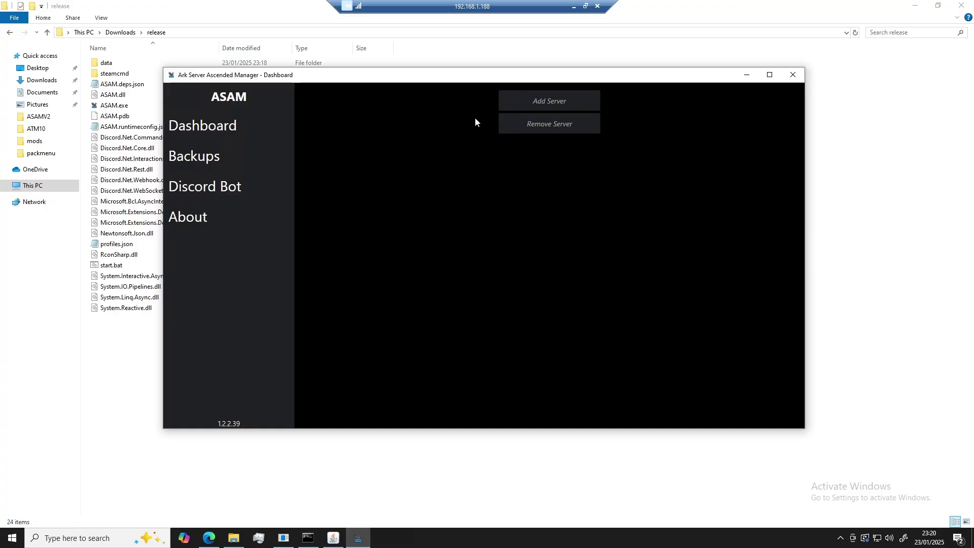
# - Add a server profile named MyArkServer for the ARK_SA game server and acknowledge its creation
pyautogui.click(533, 101)
pyautogui.moveTo(396, 129); pyautogui.dragTo(557, 138)
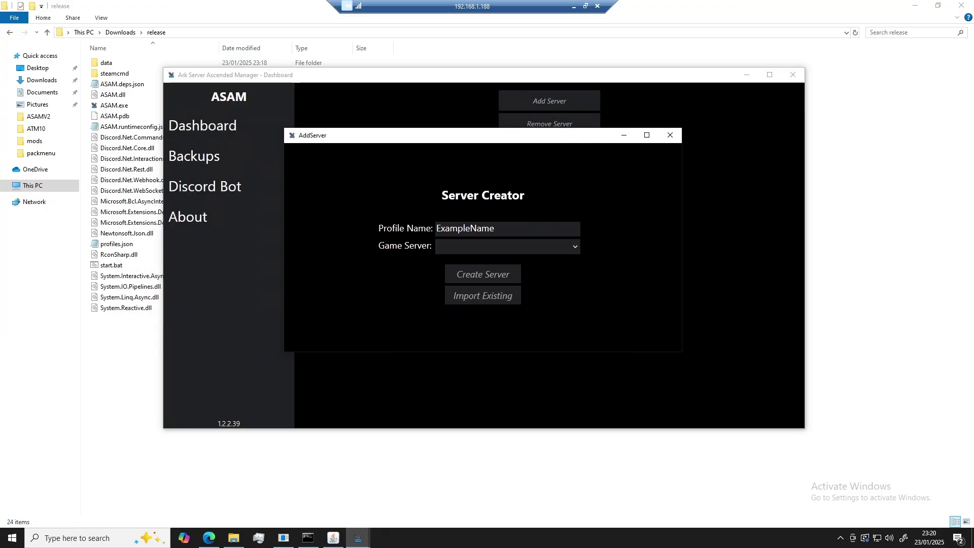
pyautogui.press('Tab')
pyautogui.write('My')
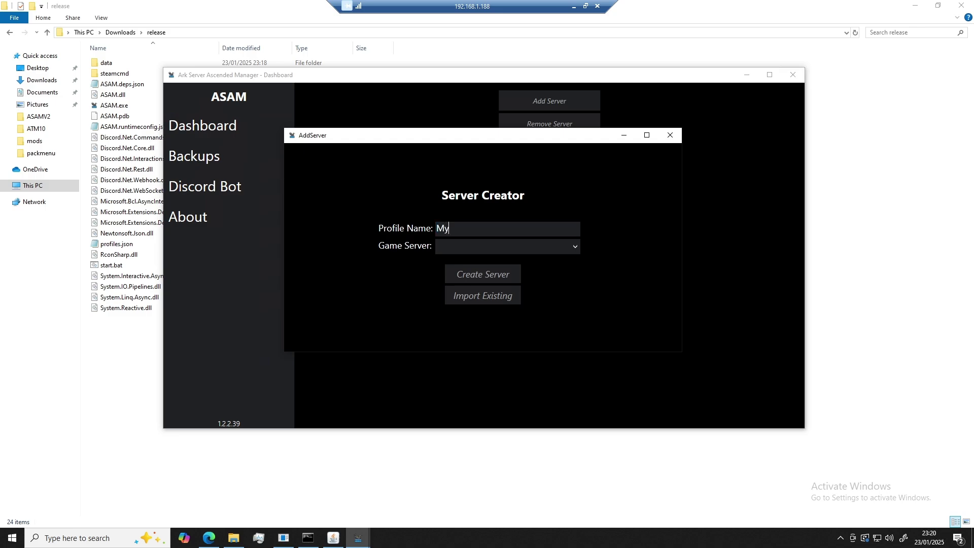
pyautogui.write('ArkServer')
pyautogui.click(518, 247)
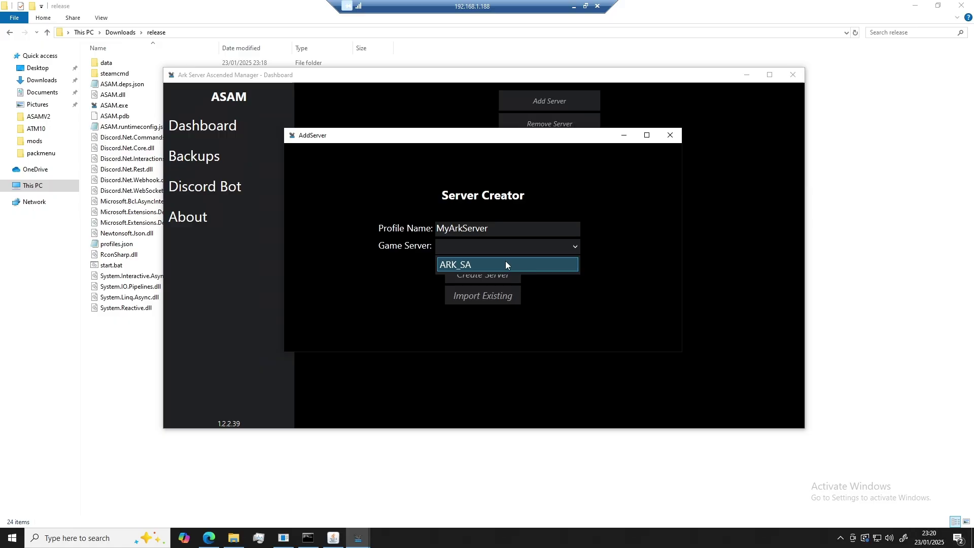
pyautogui.click(505, 265)
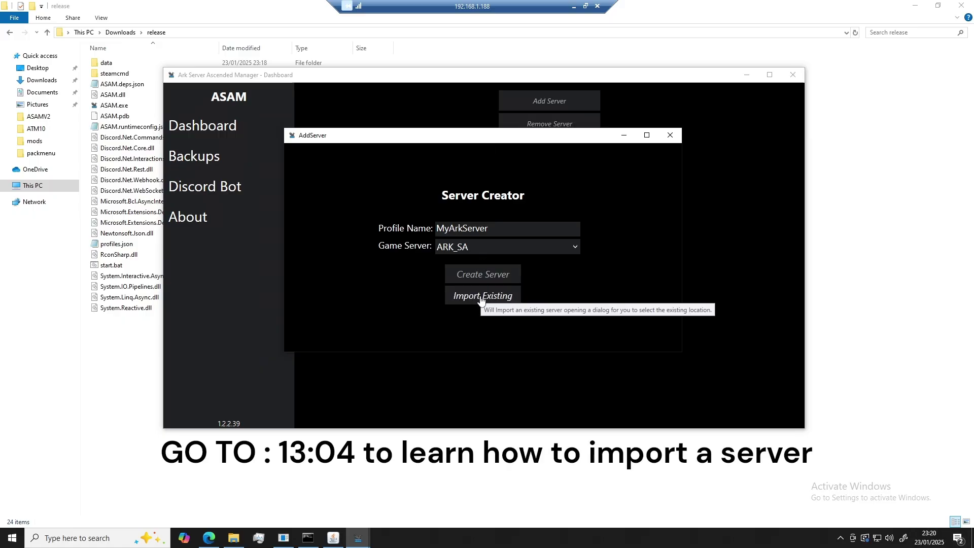
pyautogui.click(502, 276)
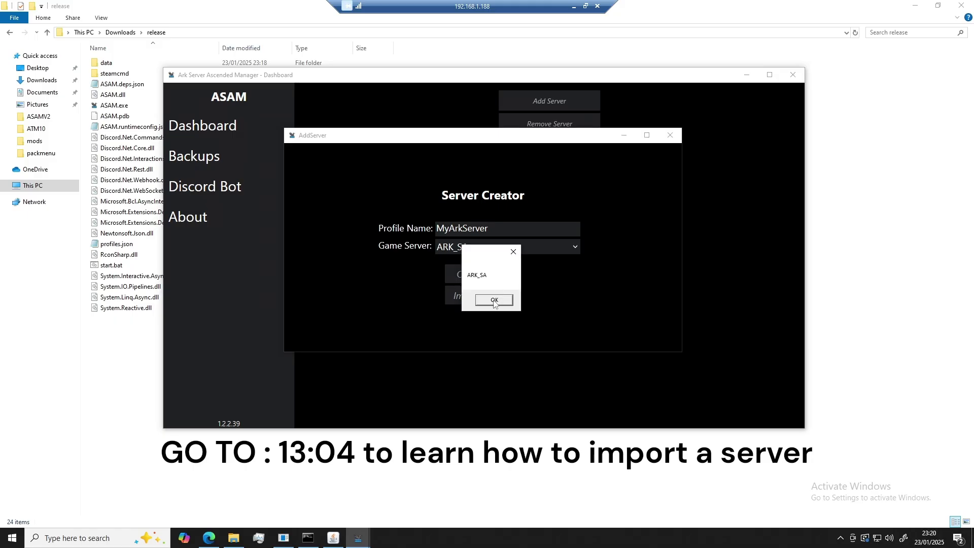
pyautogui.click(496, 302)
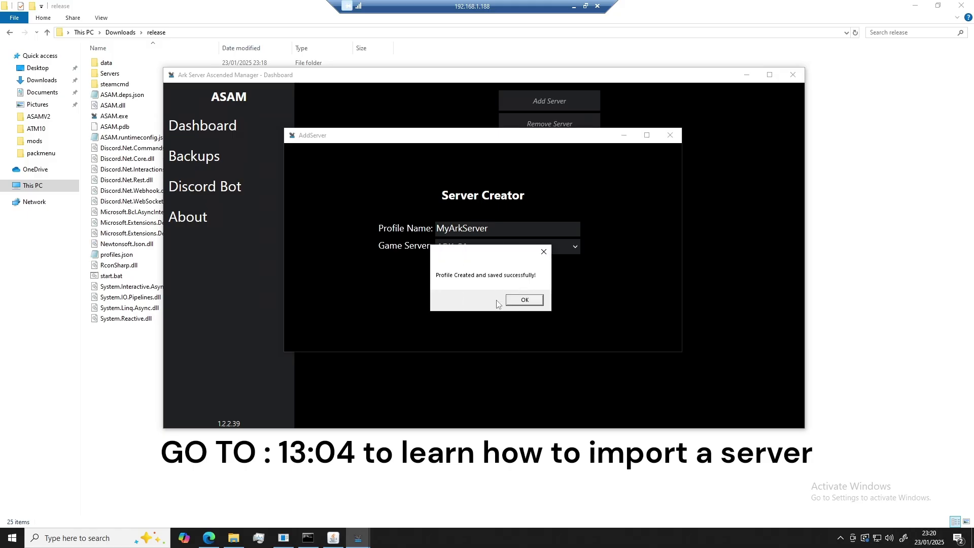
pyautogui.click(525, 300)
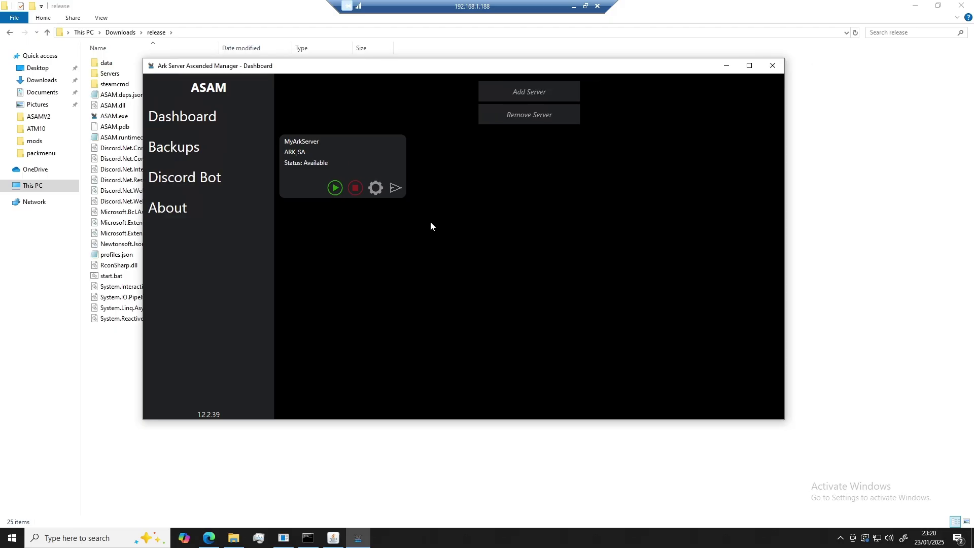
# - Open the MyArkServer configuration, accepting the creation of the serverProfile.ini, GameUserSettings.ini and Game.ini files
pyautogui.click(375, 191)
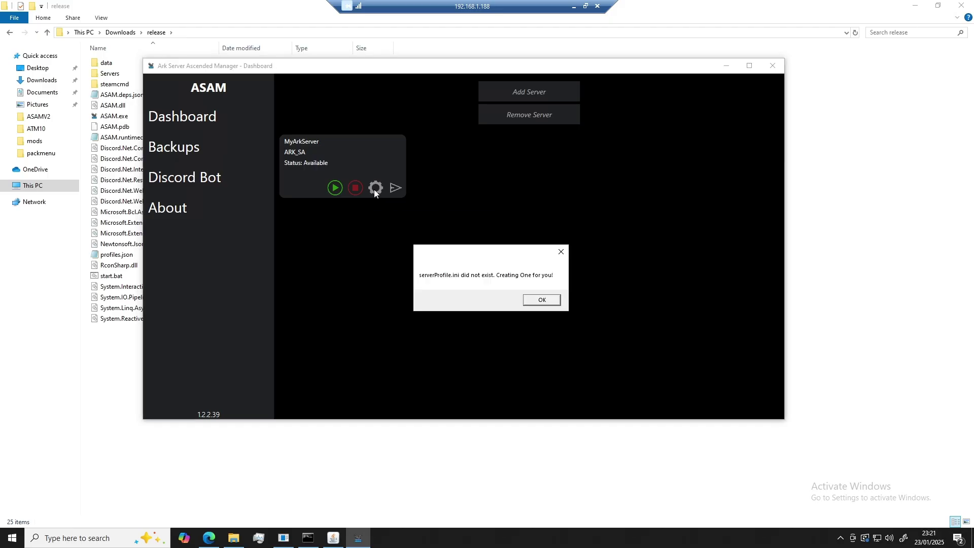
pyautogui.click(538, 301)
pyautogui.click(537, 301)
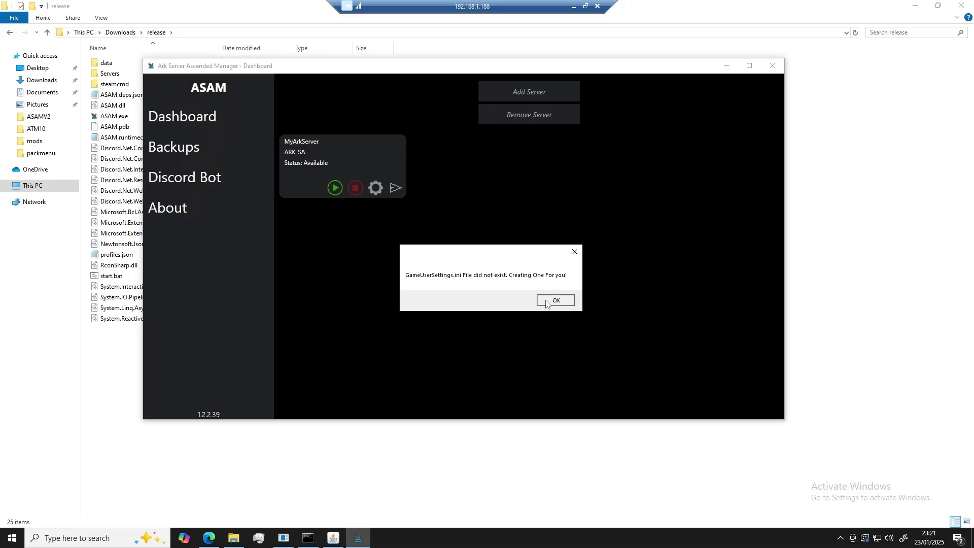
pyautogui.click(538, 301)
pyautogui.click(529, 304)
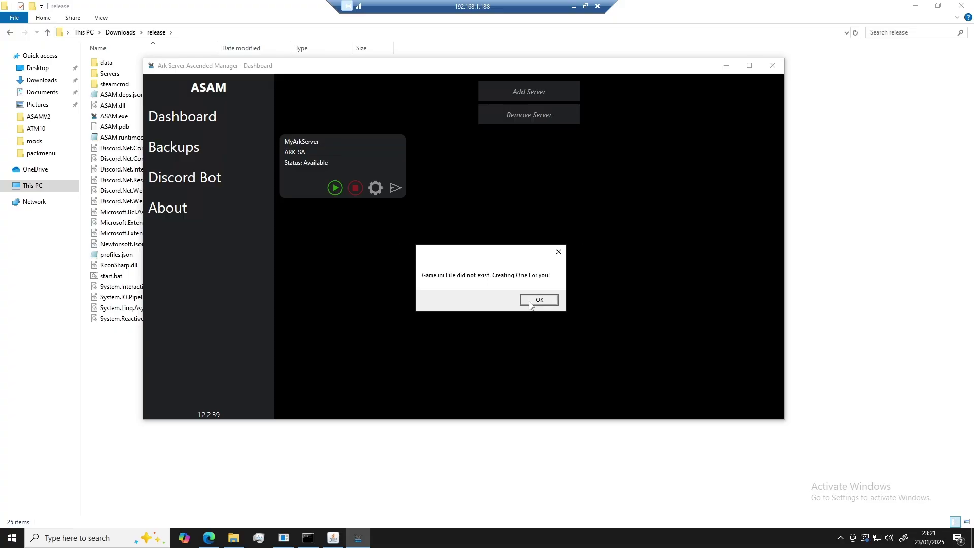
pyautogui.click(529, 304)
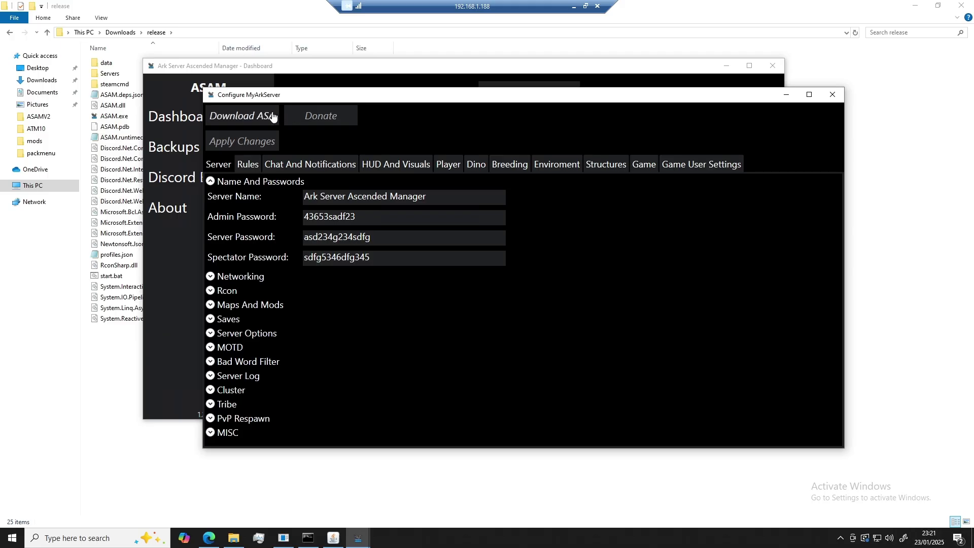
# - Start the ASA server download and place its update console behind the Configure MyArkServer window
pyautogui.click(254, 118)
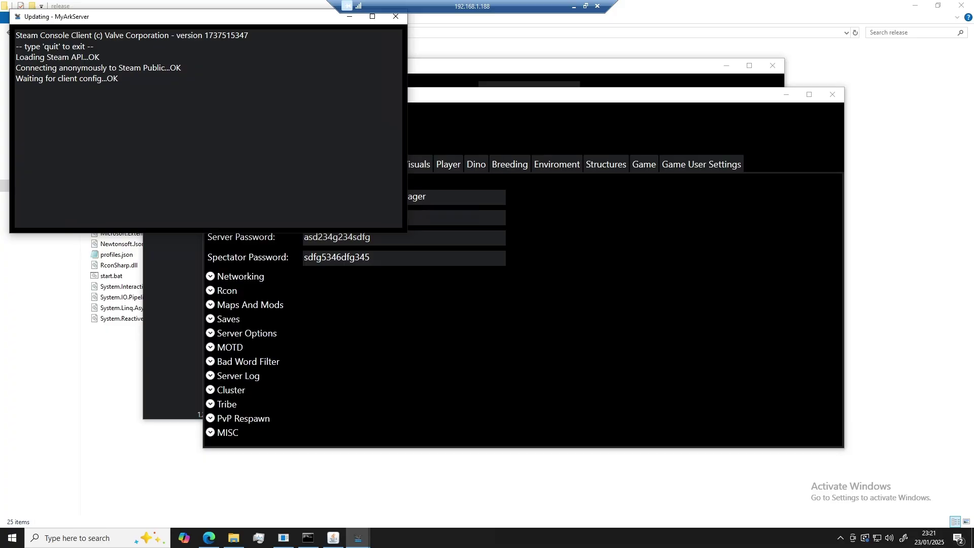
pyautogui.moveTo(16, 32); pyautogui.dragTo(253, 82)
pyautogui.hotkey('ctrl', 'c')
pyautogui.click(424, 99)
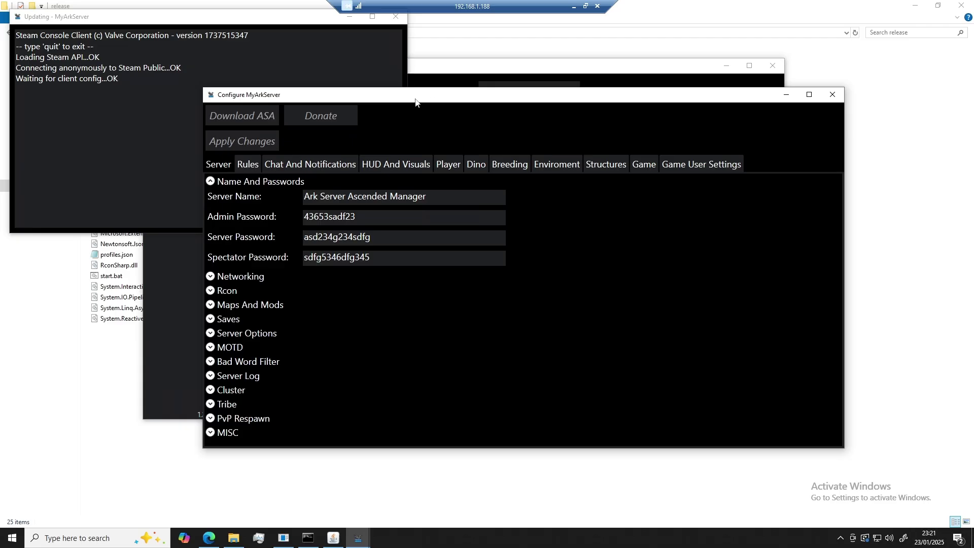
pyautogui.moveTo(209, 17); pyautogui.dragTo(214, 85)
pyautogui.click(436, 99)
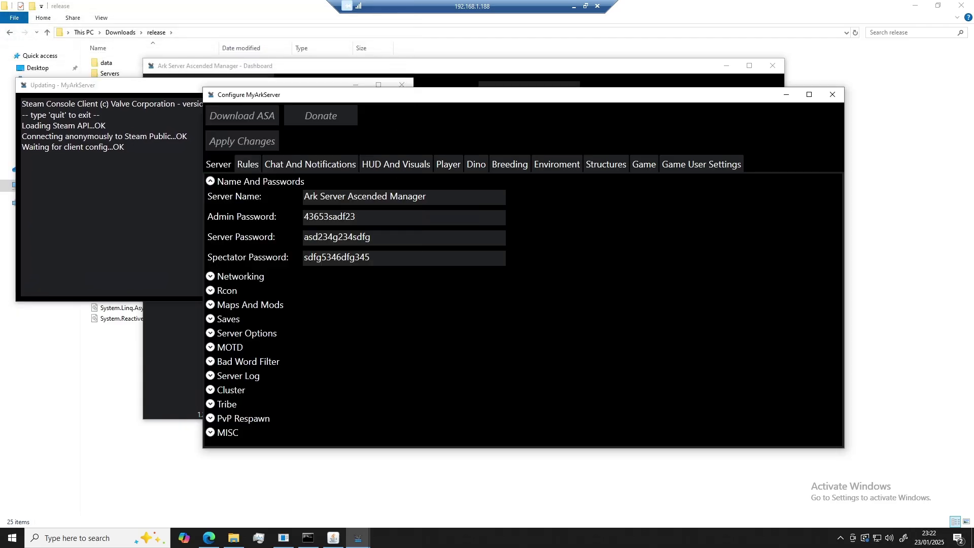
# - Set the server name to the owner's first name followed by "Ark Aserver"
pyautogui.moveTo(426, 197); pyautogui.dragTo(300, 198)
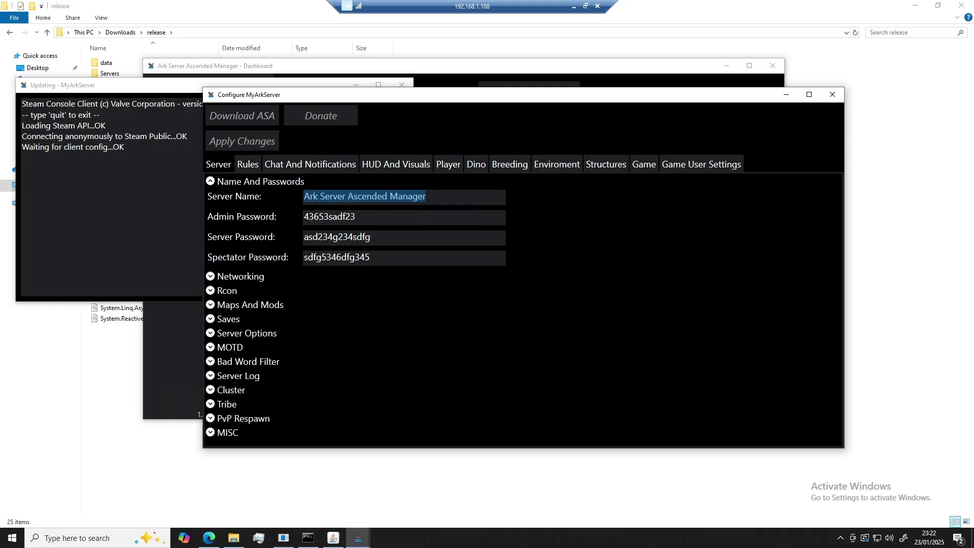
pyautogui.press('BackSpace')
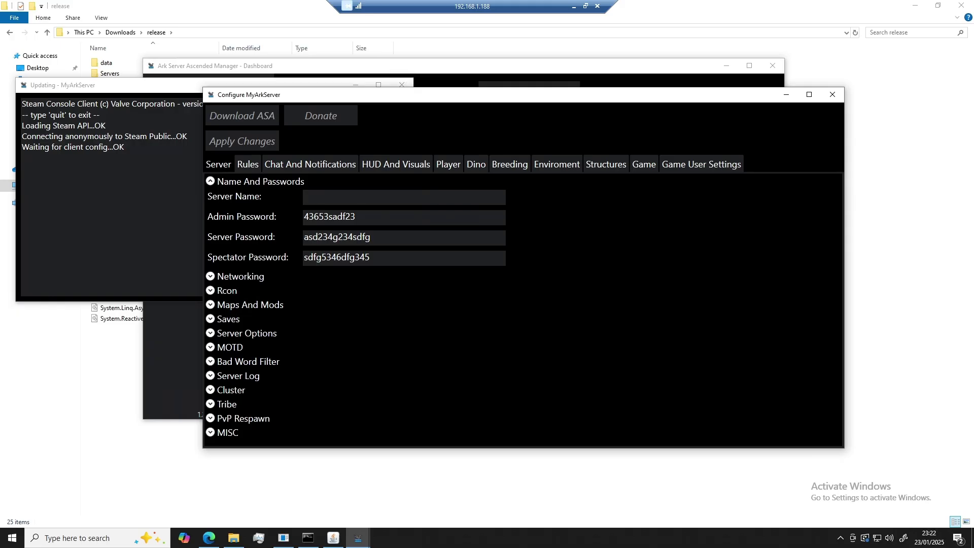
pyautogui.write('B')
pyautogui.press('BackSpace')
pyautogui.write('Brads Ark Aserver')
# - Go through the admin and server password fields and clear the Server Password
pyautogui.hotkey('ctrl', 'a')
pyautogui.press('Tab')
pyautogui.hotkey('ctrl', 'a')
pyautogui.press('Tab')
pyautogui.hotkey('ctrl', 'a')
pyautogui.hotkey('shift', 'Tab')
pyautogui.hotkey('shift', 'Tab')
pyautogui.press('Tab')
pyautogui.hotkey('ctrl', 'a')
pyautogui.press('BackSpace')
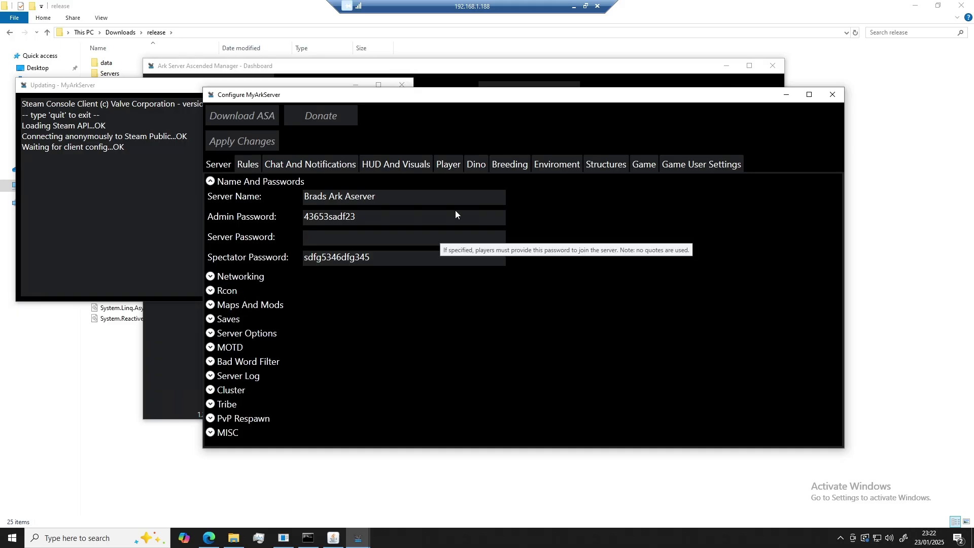
# - Expand the Networking section, examine the MultiHome IP and Game Port settings, and collapse it again
pyautogui.click(252, 280)
pyautogui.scroll(-2, 412, 266)
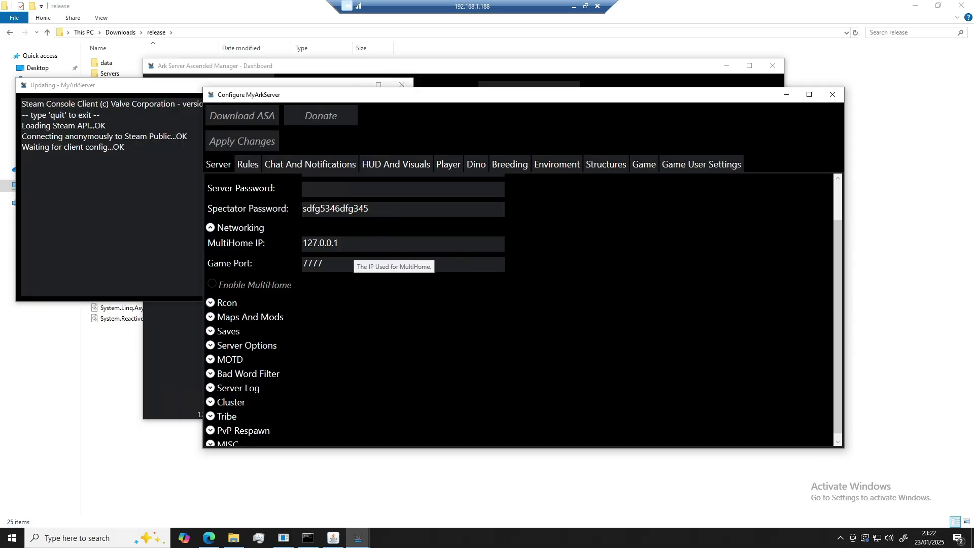
pyautogui.click(338, 243)
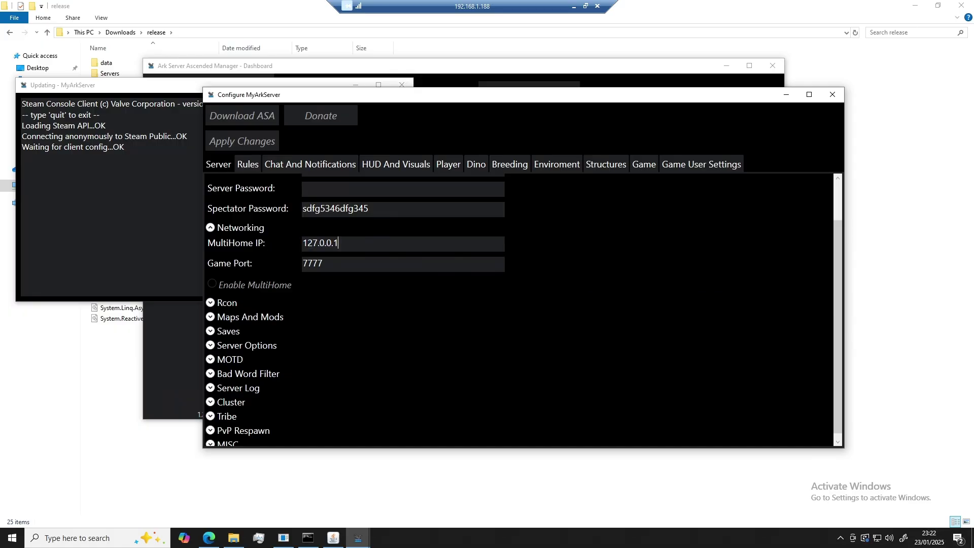
pyautogui.moveTo(338, 243); pyautogui.dragTo(258, 245)
pyautogui.click(339, 243)
pyautogui.moveTo(339, 243); pyautogui.dragTo(290, 244)
pyautogui.click(323, 264)
pyautogui.doubleClick(323, 264)
pyautogui.click(323, 264)
pyautogui.doubleClick(323, 263)
pyautogui.click(323, 263)
pyautogui.click(229, 227)
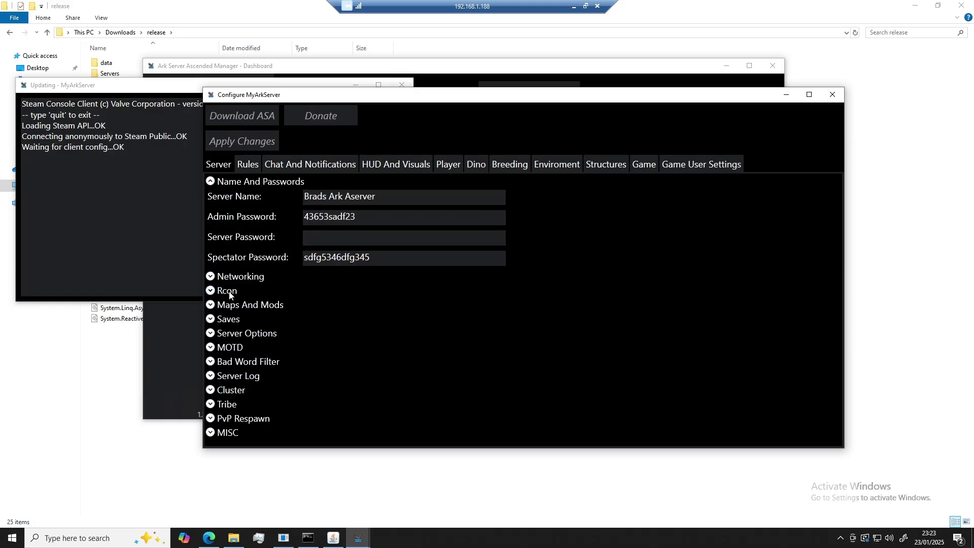
# - Expand the Rcon section and examine the Enable RCON option and the RCON Port
pyautogui.click(230, 293)
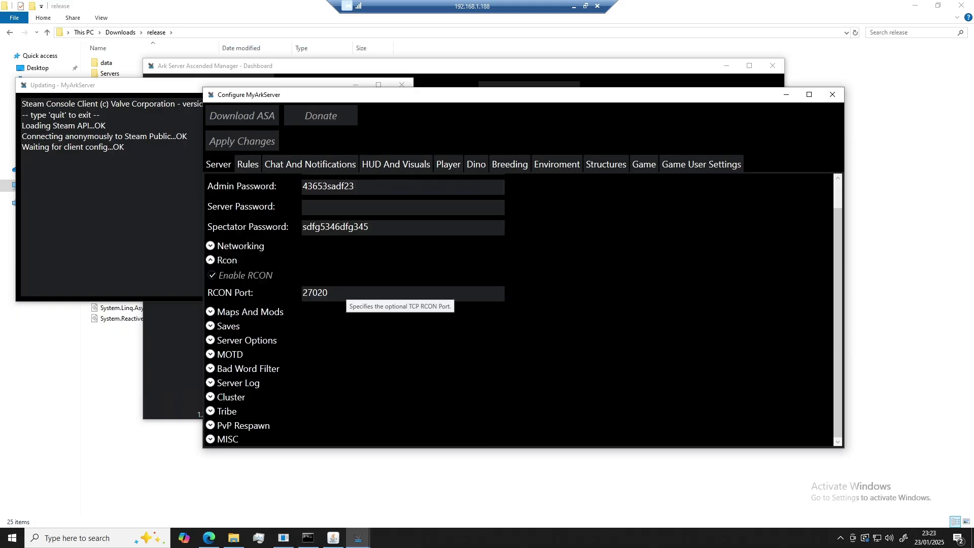
pyautogui.click(237, 278)
pyautogui.press('Tab')
pyautogui.press('End')
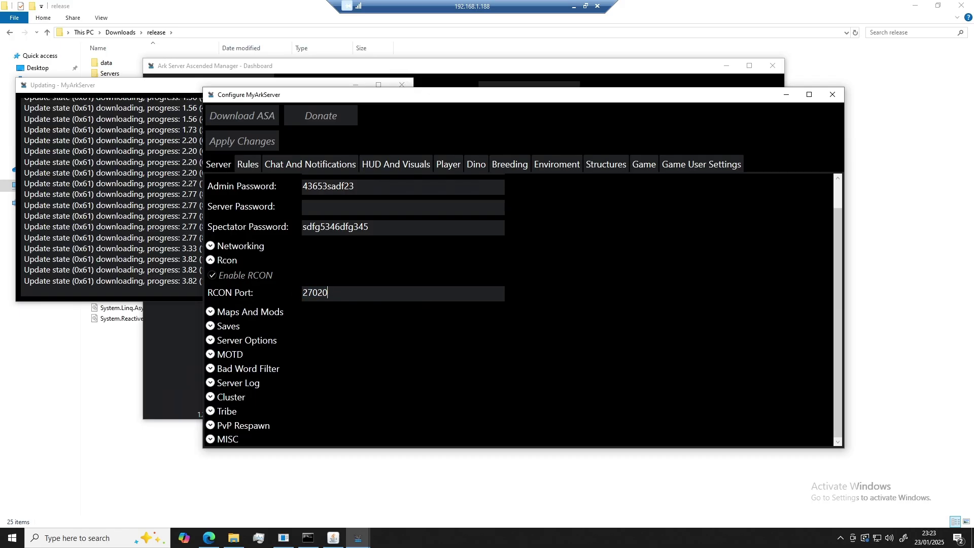
pyautogui.hotkey('ctrl', 'a')
pyautogui.press('End')
pyautogui.hotkey('ctrl', 'a')
pyautogui.press('End')
pyautogui.hotkey('ctrl', 'a')
pyautogui.press('End')
# - Expand the Maps And Mods section and examine the Map Name, Mod ID's and Passive Mod ID's fields
pyautogui.click(289, 305)
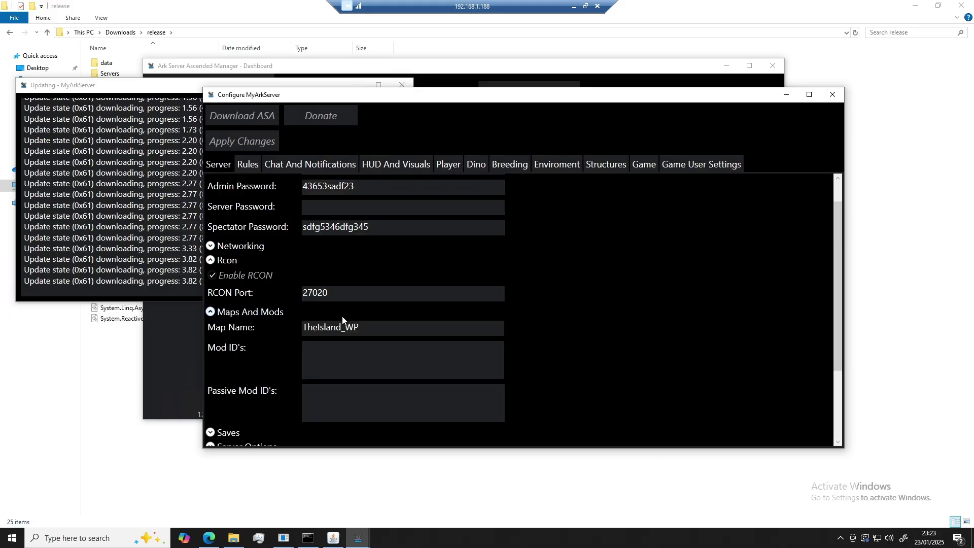
pyautogui.click(351, 324)
pyautogui.hotkey('ctrl', 'a')
pyautogui.click(387, 342)
pyautogui.hotkey('shift', 'Tab')
pyautogui.press('End')
pyautogui.hotkey('shift', 'Left')
pyautogui.hotkey('shift', 'Left')
pyautogui.hotkey('shift', 'Left')
pyautogui.hotkey('shift', 'Left')
pyautogui.hotkey('shift', 'Left')
pyautogui.hotkey('shift', 'Left')
pyautogui.hotkey('shift', 'Left')
pyautogui.hotkey('shift', 'Left')
pyautogui.scroll(-3, 556, 321)
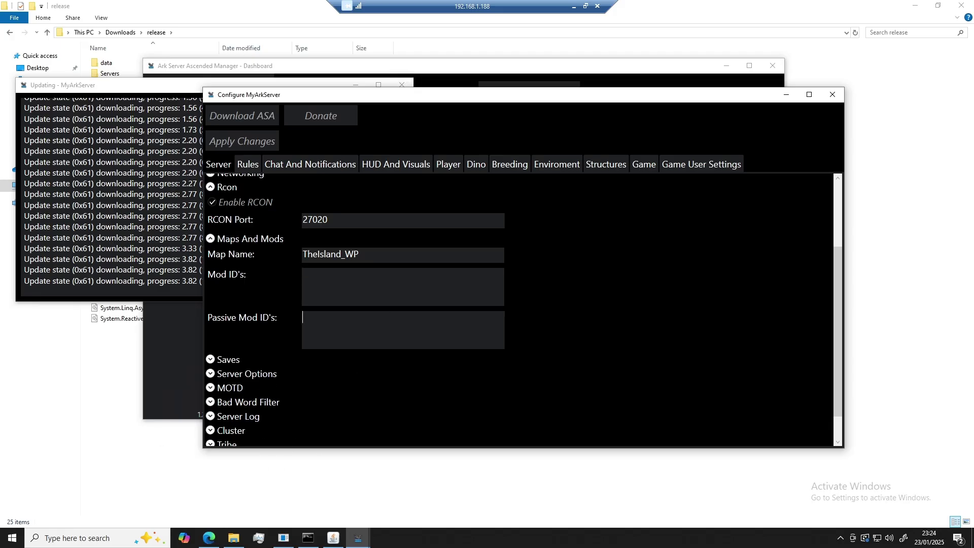
# - Switch to the Edge browser and open the Super Spyglass Plus project page from CurseForge's popular Ark Survival Ascended mods
pyautogui.click(215, 538)
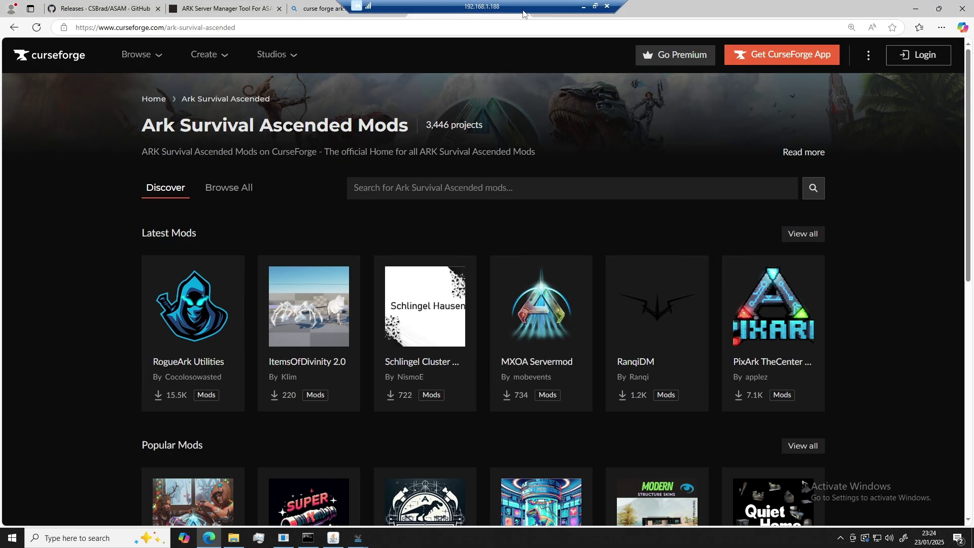
pyautogui.moveTo(511, 7); pyautogui.dragTo(825, 11)
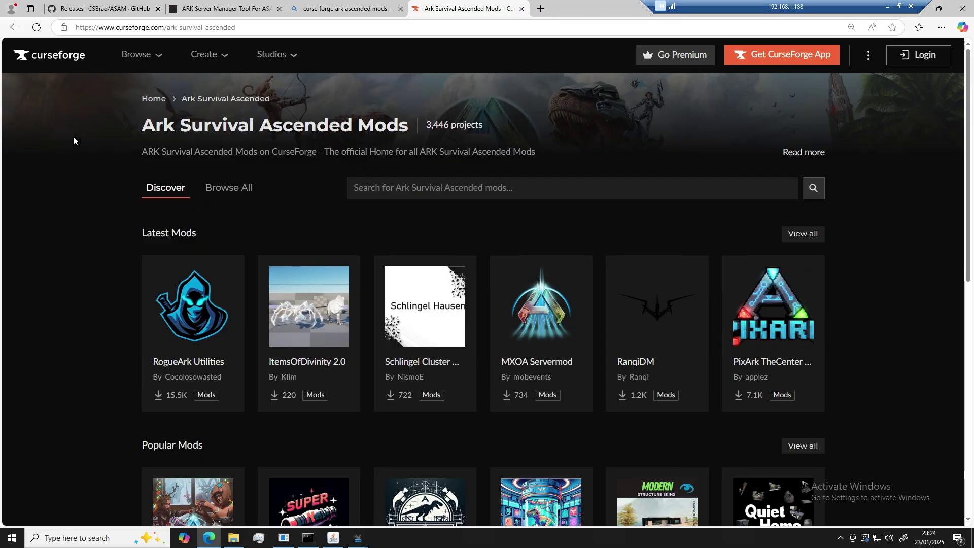
pyautogui.scroll(-2, 599, 202)
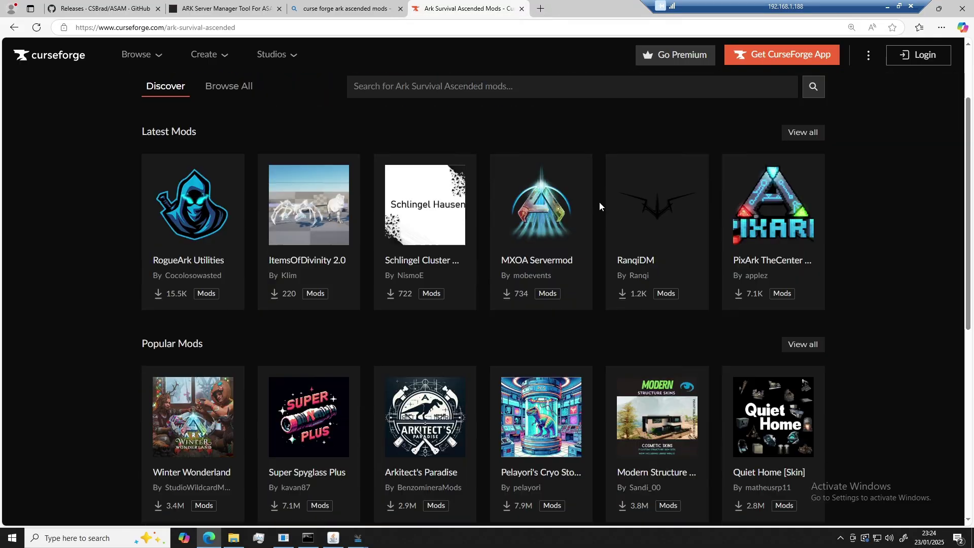
pyautogui.scroll(-3, 480, 198)
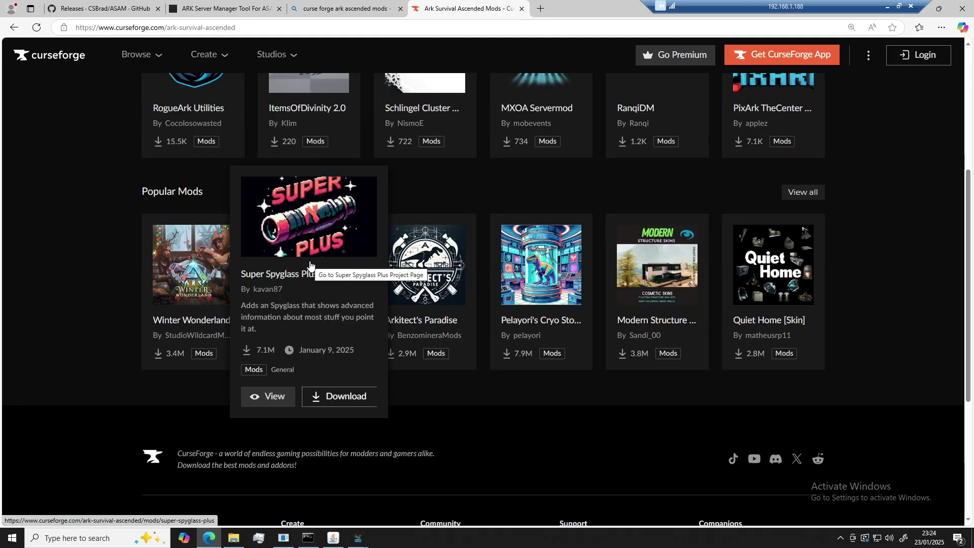
pyautogui.click(297, 278)
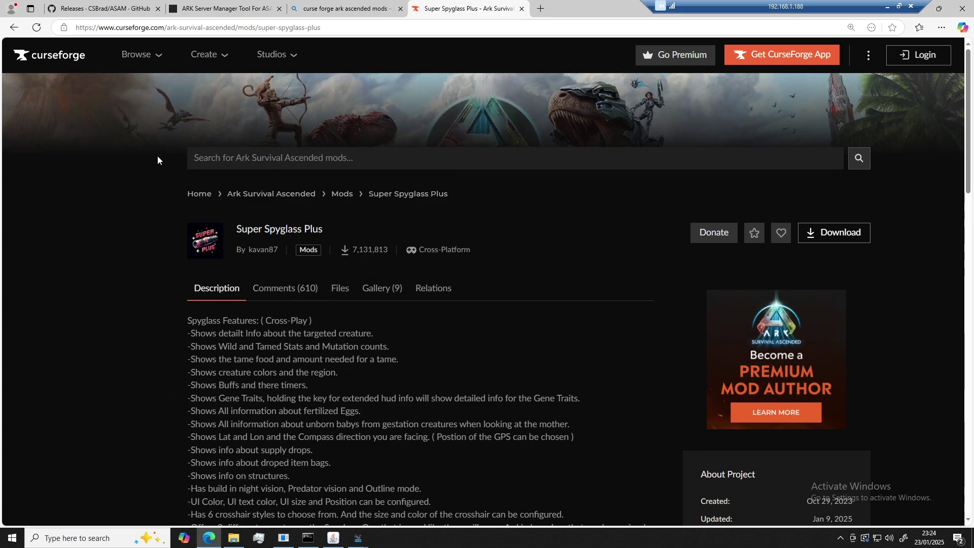
# - Locate the mod's Project ID in the About Project details and accept the site's privacy consent
pyautogui.scroll(-2, 158, 159)
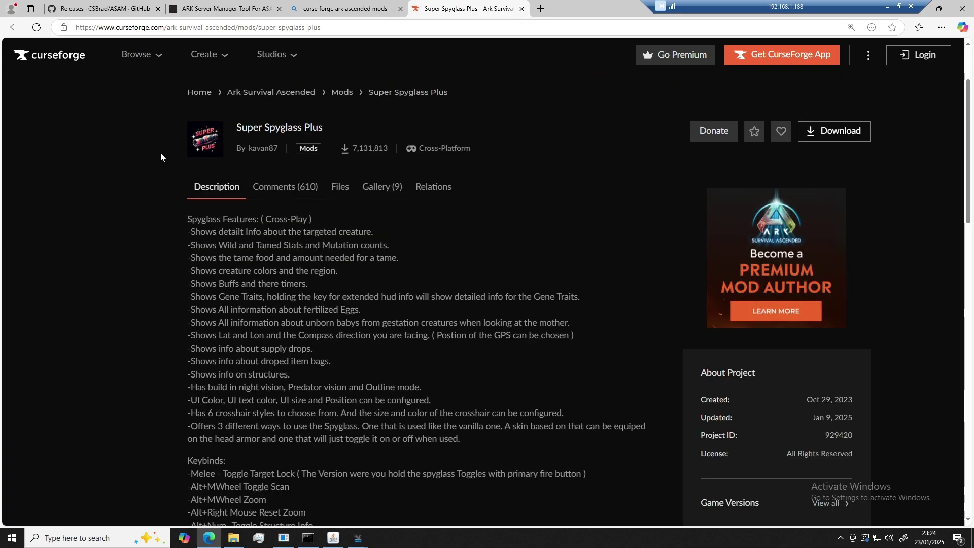
pyautogui.scroll(-2, 167, 156)
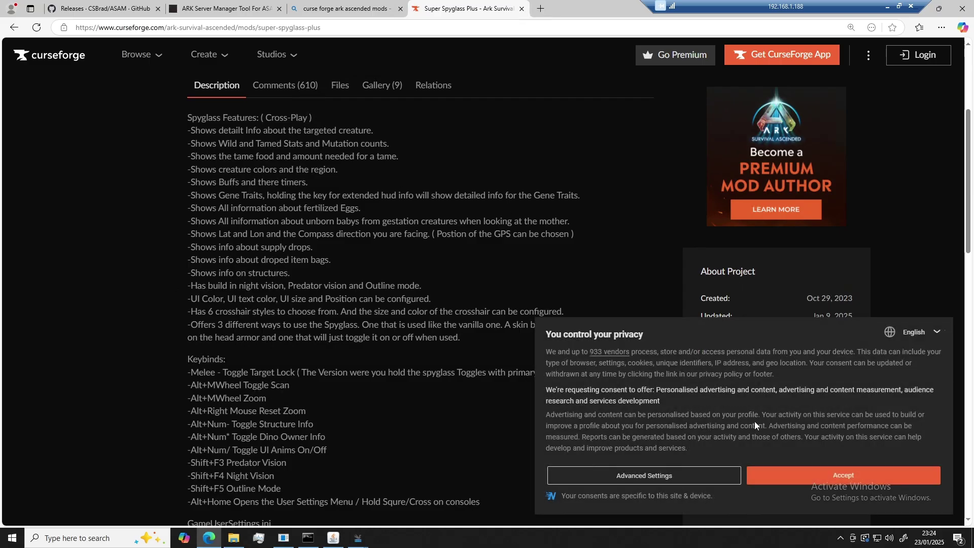
pyautogui.click(812, 475)
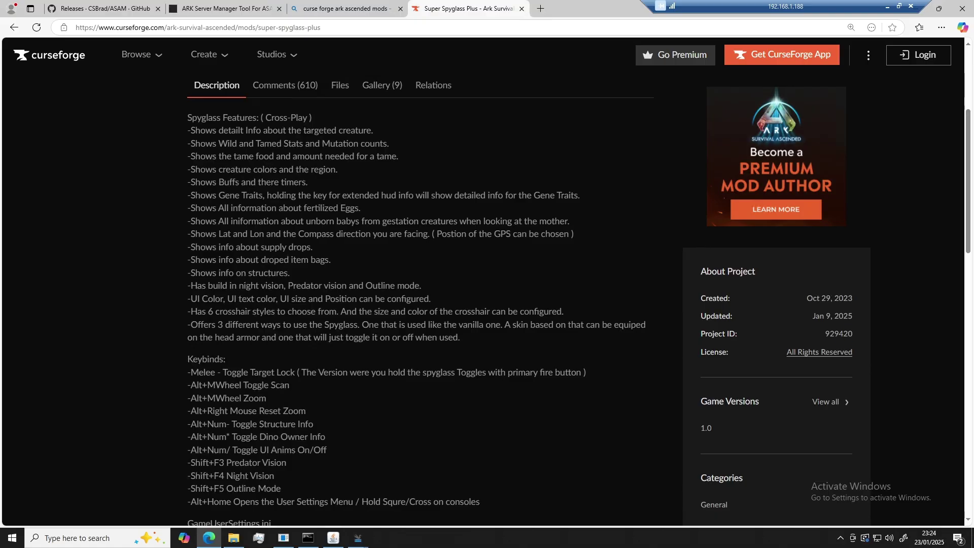
# - Copy the Super Spyglass Plus Project ID 929420 and paste it into the Mod ID's field of the ASAM server configuration
pyautogui.doubleClick(838, 335)
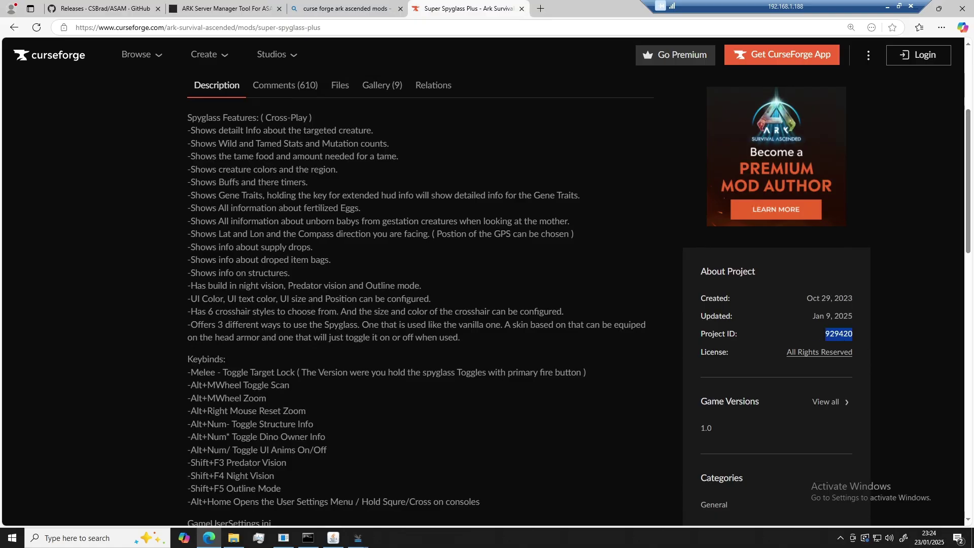
pyautogui.rightClick(838, 335)
pyautogui.click(841, 353)
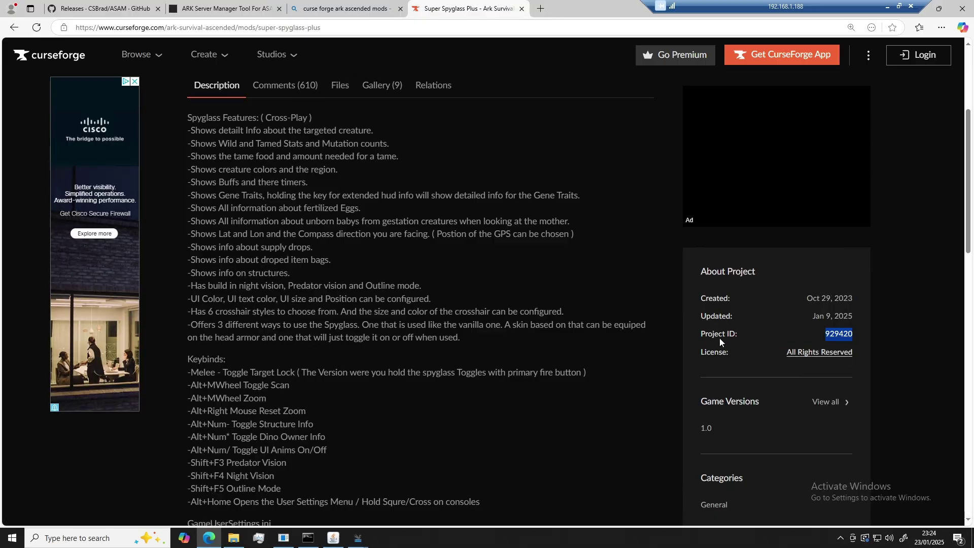
pyautogui.click(830, 290)
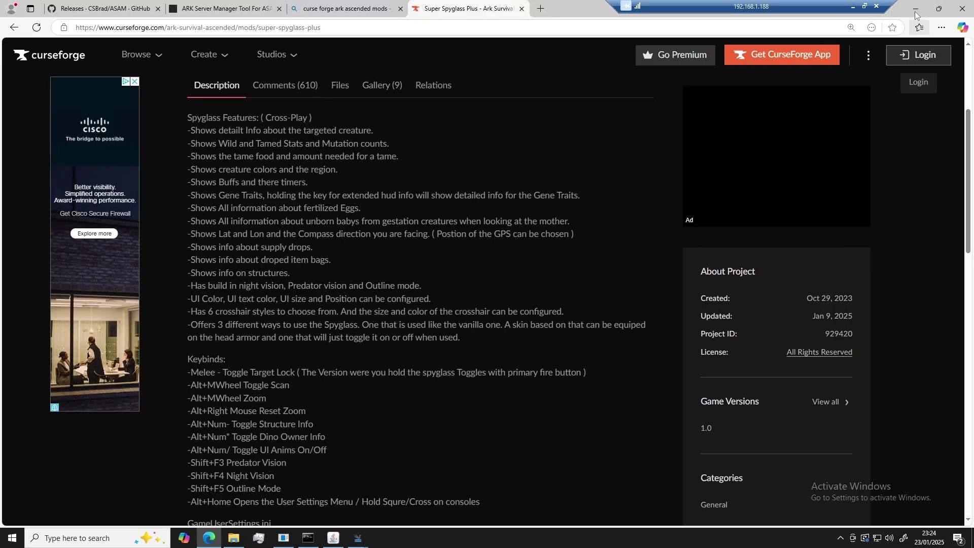
pyautogui.click(916, 14)
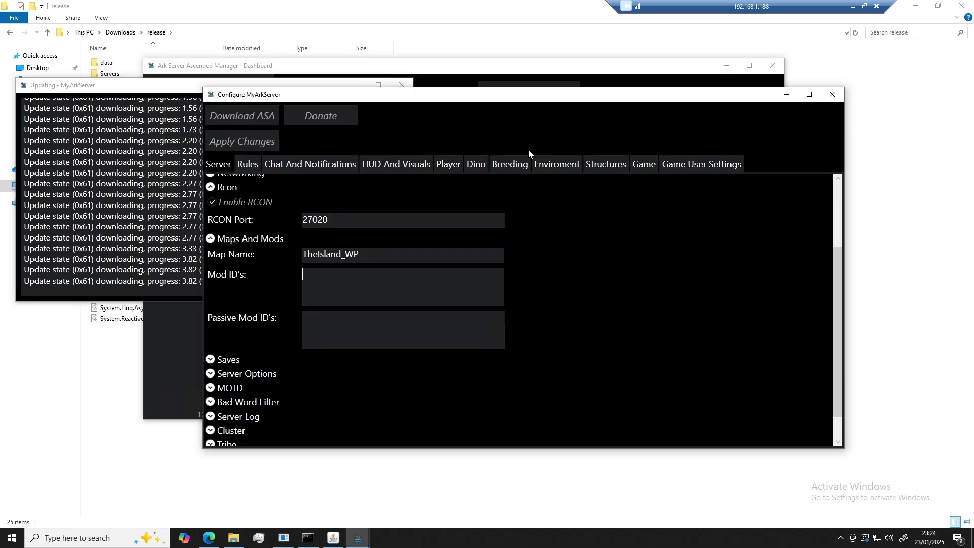
pyautogui.click(503, 289)
pyautogui.hotkey('ctrl', 'v')
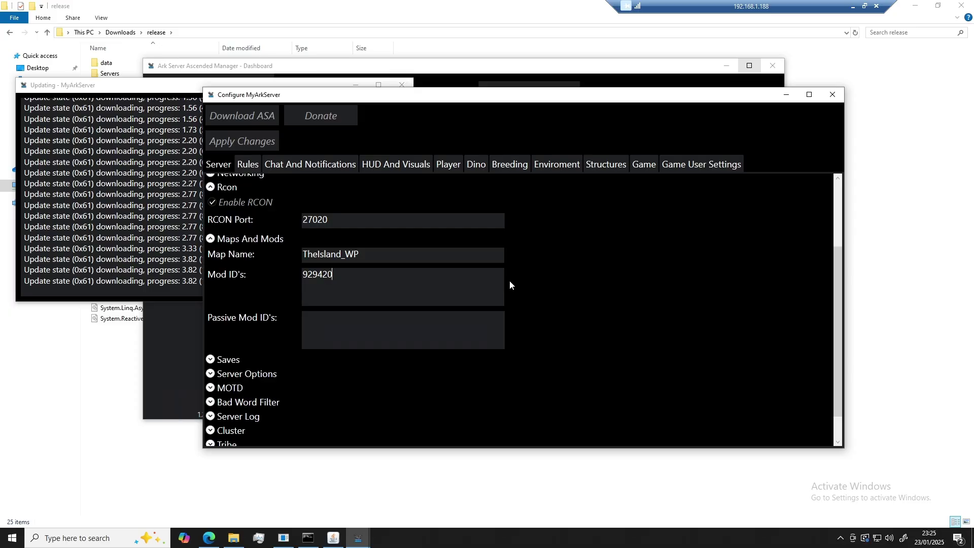
# - Try appending a comma and a second mod ID in the Mod ID's field, and remove the addition
pyautogui.write(',')
pyautogui.hotkey('ctrl', 'v')
pyautogui.hotkey('ctrl', 'z')
pyautogui.press('BackSpace')
# - Collapse Maps And Mods, expand Saves to view the Auto-Save Period, and dismiss the server update notice
pyautogui.click(249, 240)
pyautogui.click(292, 326)
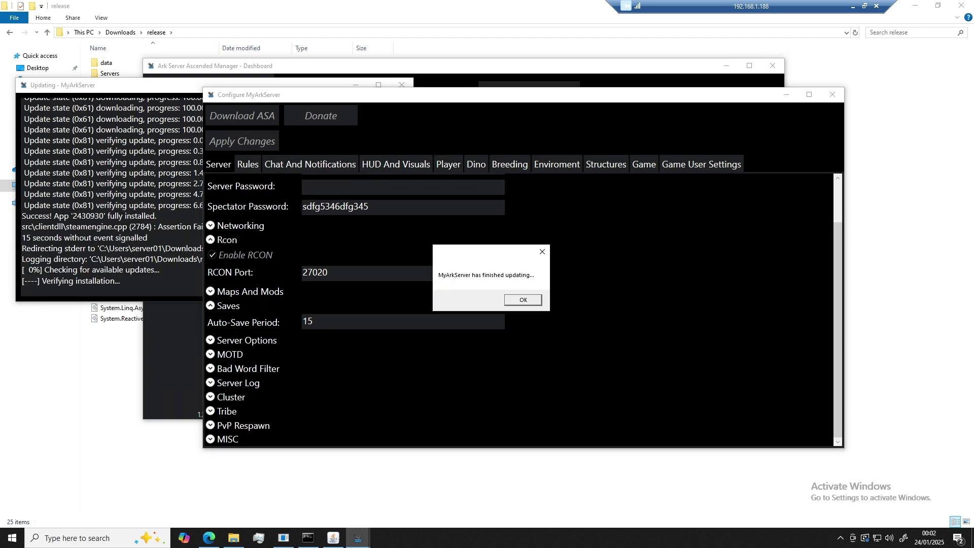
pyautogui.moveTo(473, 253); pyautogui.dragTo(477, 223)
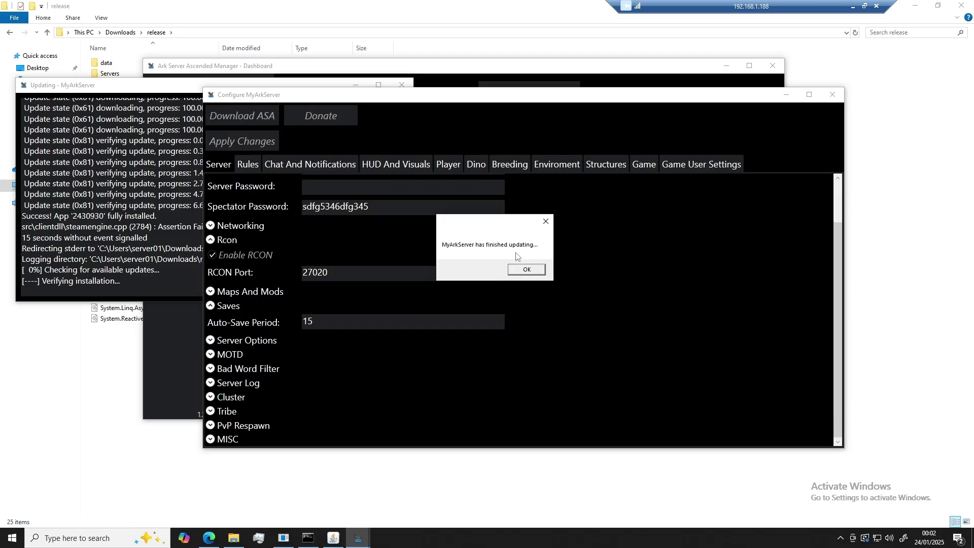
pyautogui.click(521, 270)
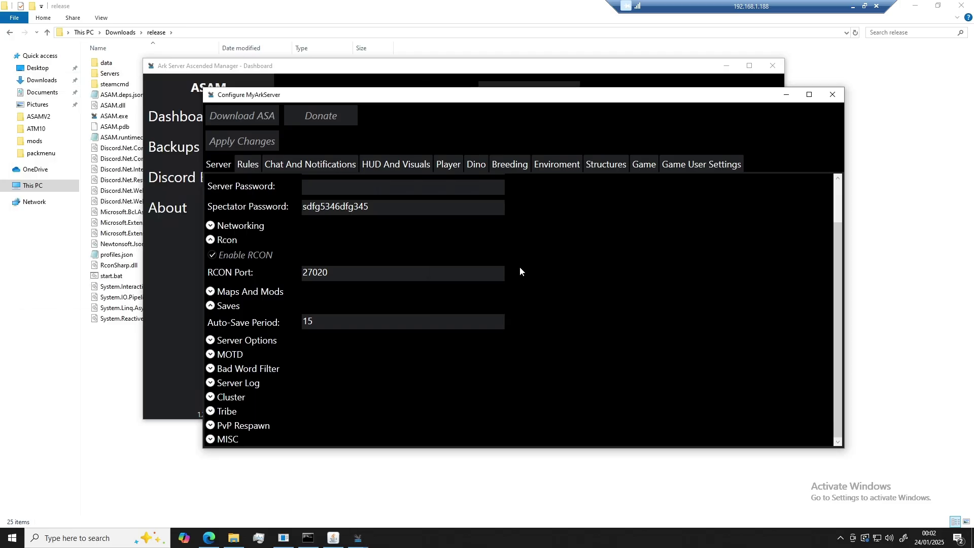
# - Open the Rules settings and examine the Tribute section's upload, download and maximum options
pyautogui.click(245, 166)
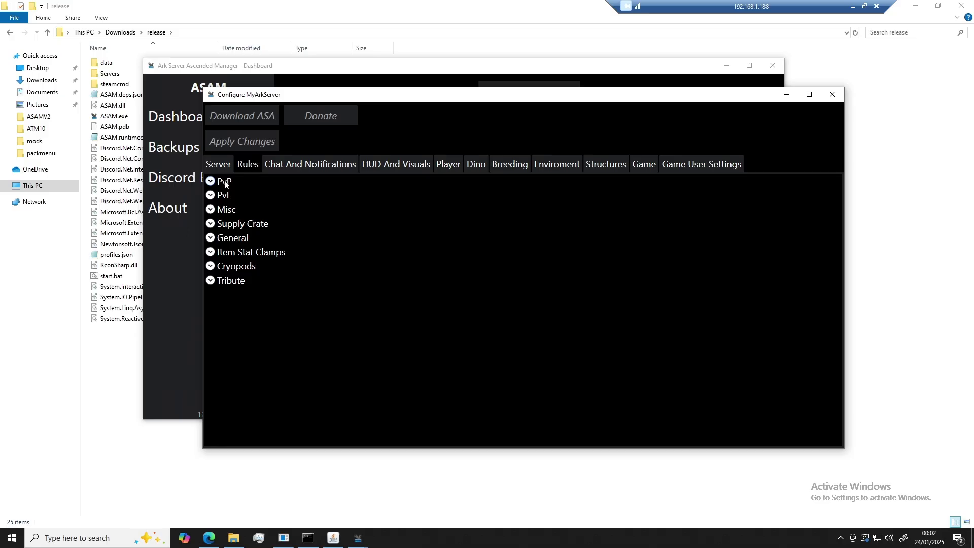
pyautogui.click(231, 281)
pyautogui.scroll(-1, 306, 260)
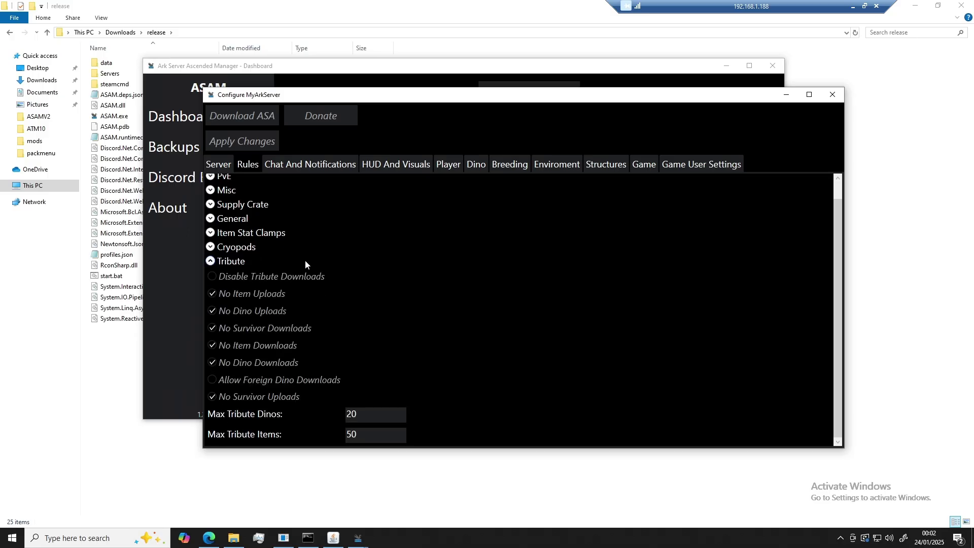
pyautogui.click(225, 262)
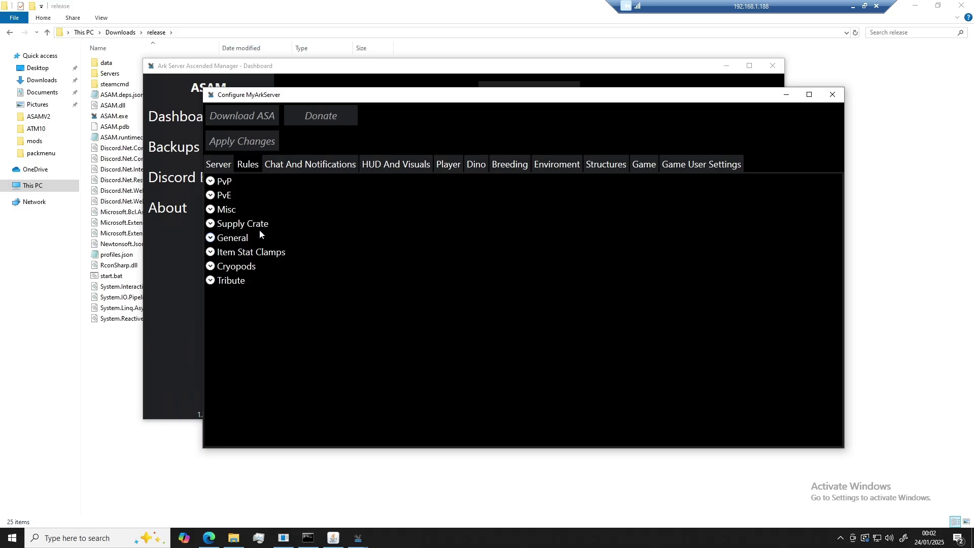
# - Expand the PvP, PvE and Misc rule sections and examine their options
pyautogui.click(227, 183)
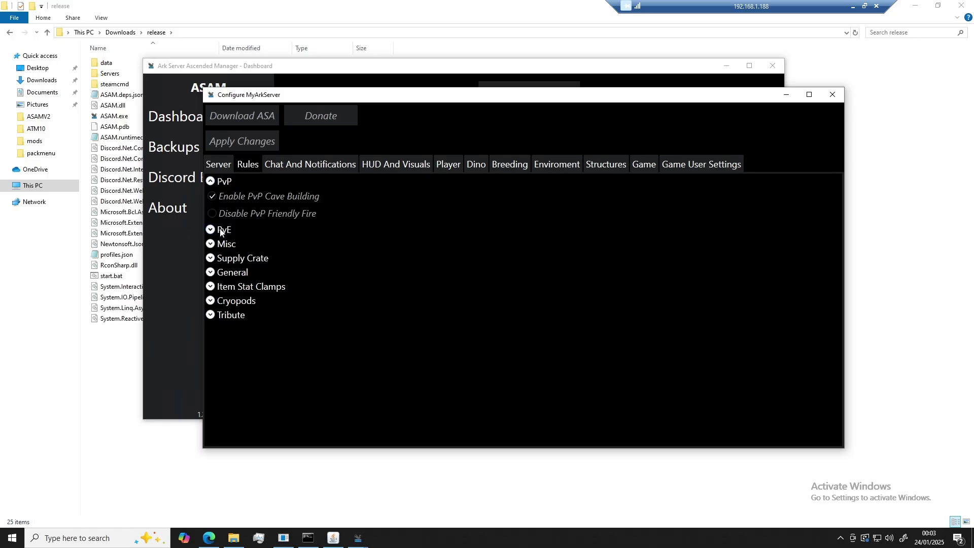
pyautogui.click(221, 230)
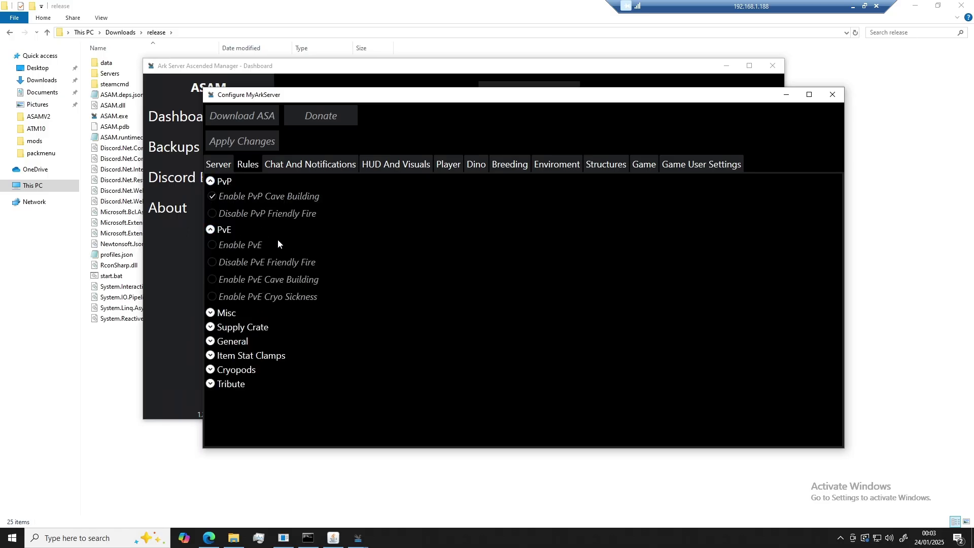
pyautogui.click(223, 314)
pyautogui.scroll(-4, 376, 307)
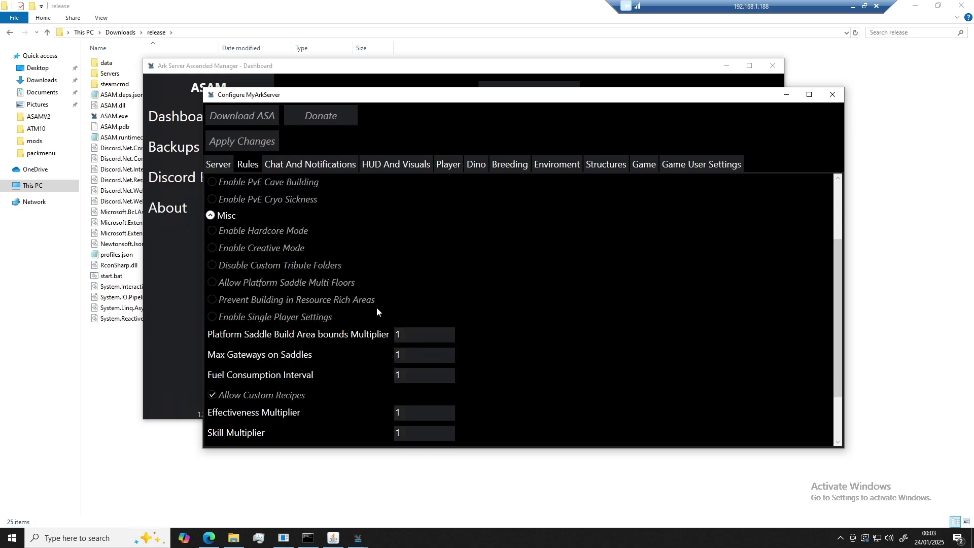
# - Examine the Chat And Notifications options and the HUD And Visuals options
pyautogui.click(314, 168)
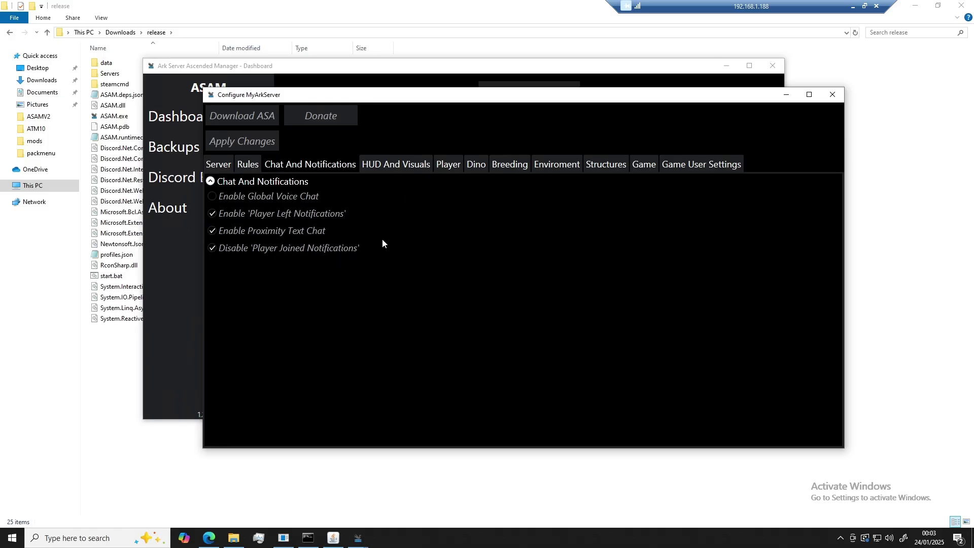
pyautogui.click(391, 165)
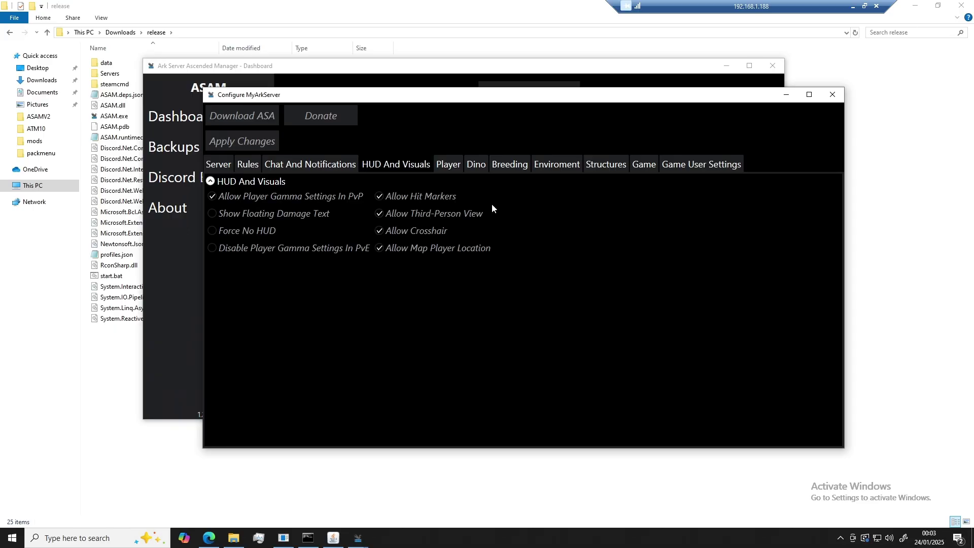
# - Examine the Player settings, including the general multipliers, Base Stat Settings and Per-Stat Settings
pyautogui.click(455, 171)
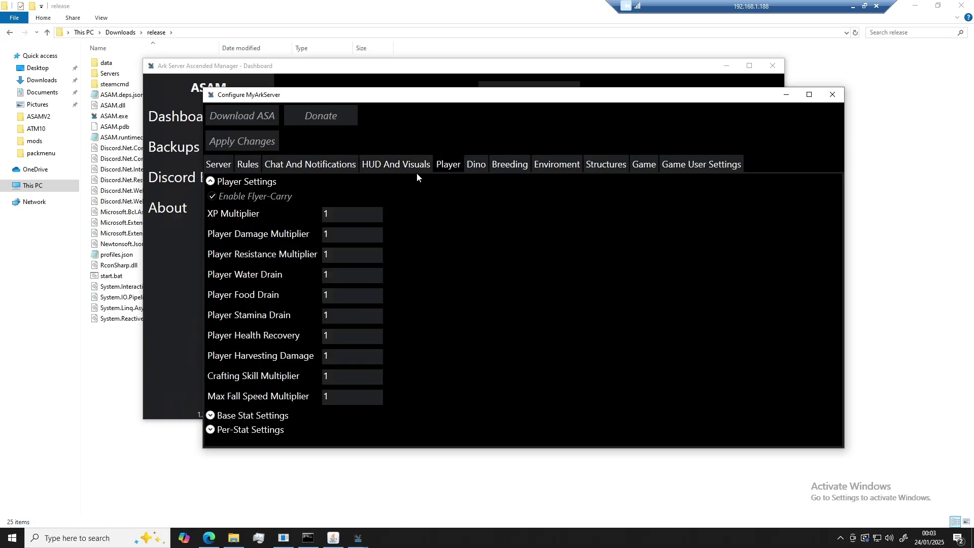
pyautogui.click(259, 182)
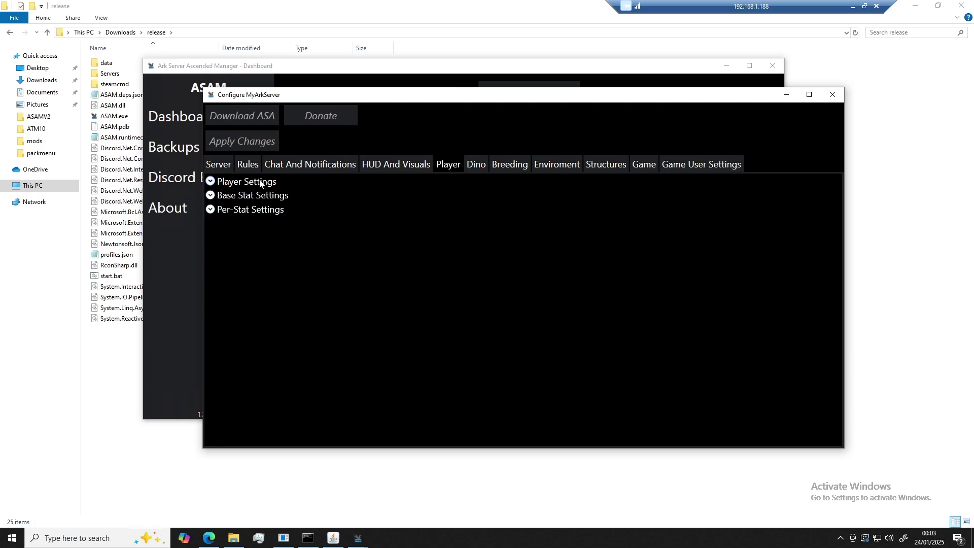
pyautogui.click(258, 210)
pyautogui.scroll(-1, 263, 238)
pyautogui.scroll(1, 264, 243)
pyautogui.click(246, 202)
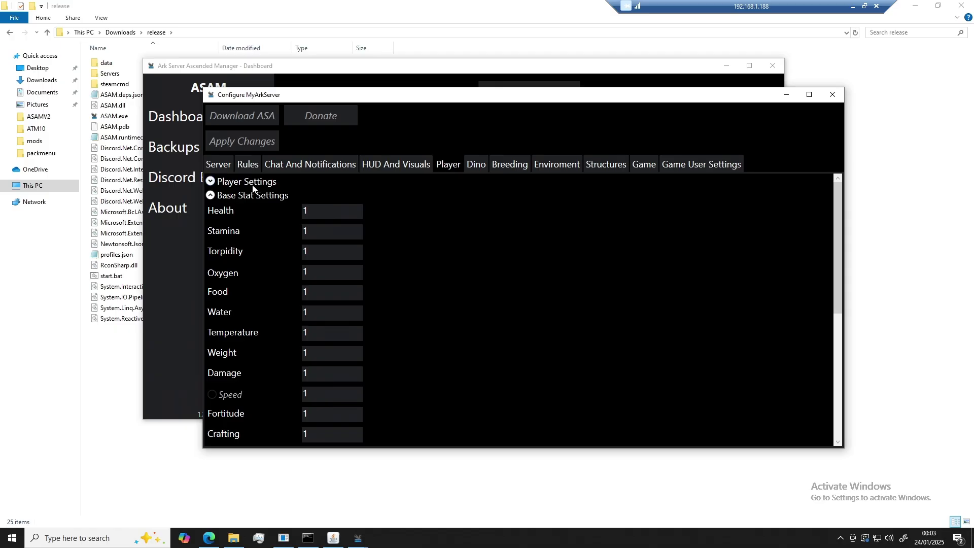
pyautogui.click(253, 183)
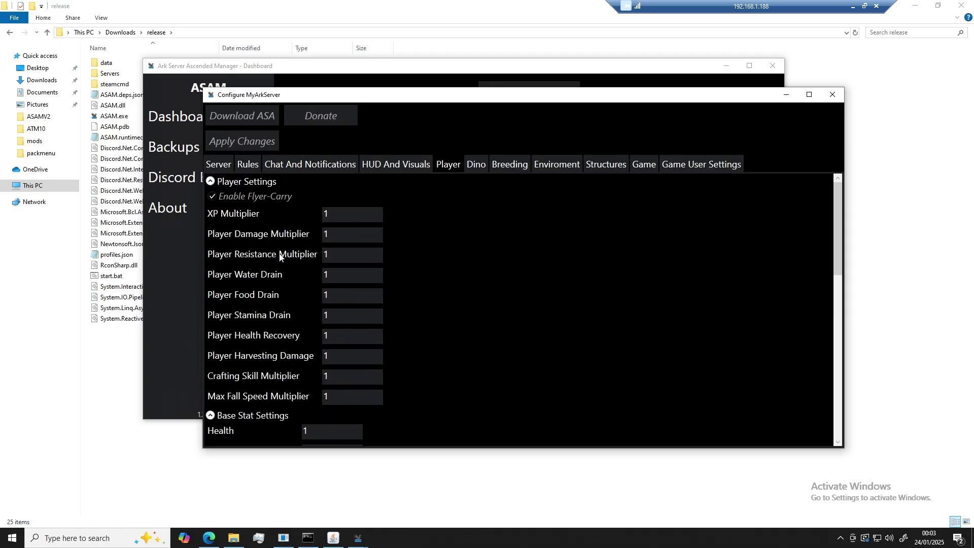
# - Examine the general Dino settings and the Dino Breeding Multipliers such as Mating Interval and Egg Hatch Speed
pyautogui.click(477, 167)
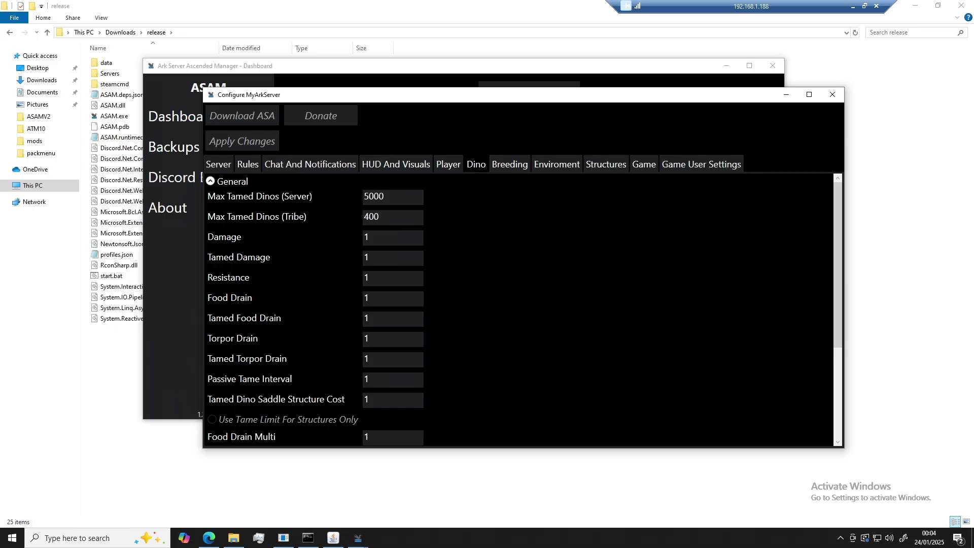
pyautogui.scroll(-6, 395, 245)
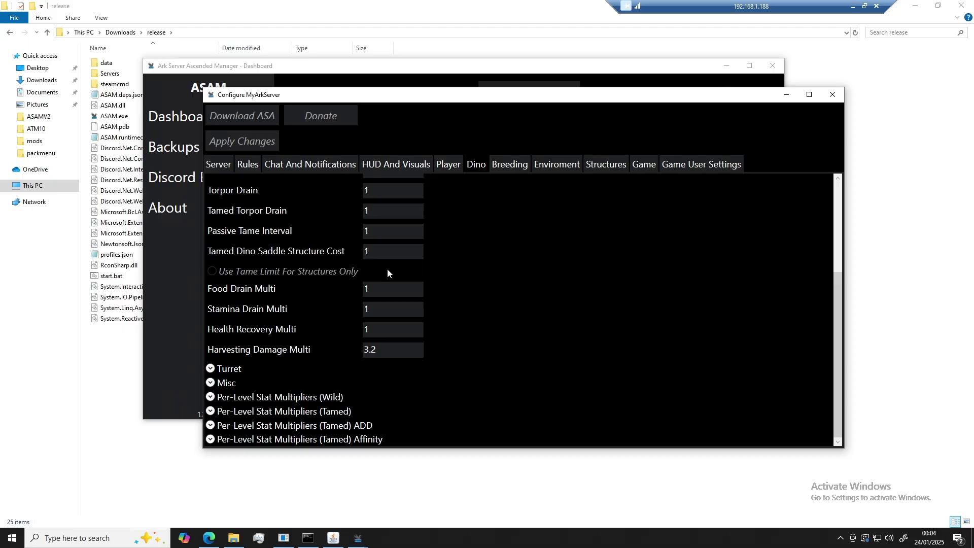
pyautogui.click(509, 166)
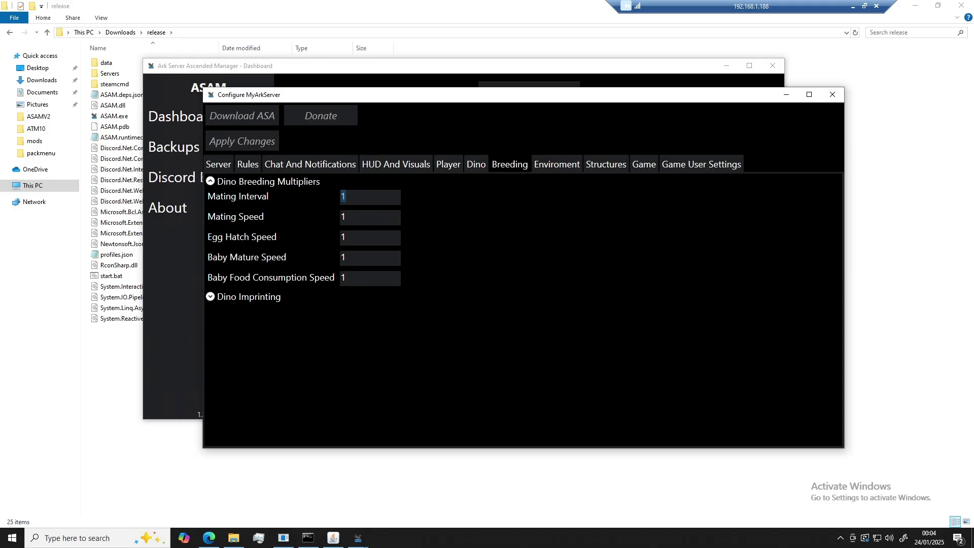
pyautogui.write('1')
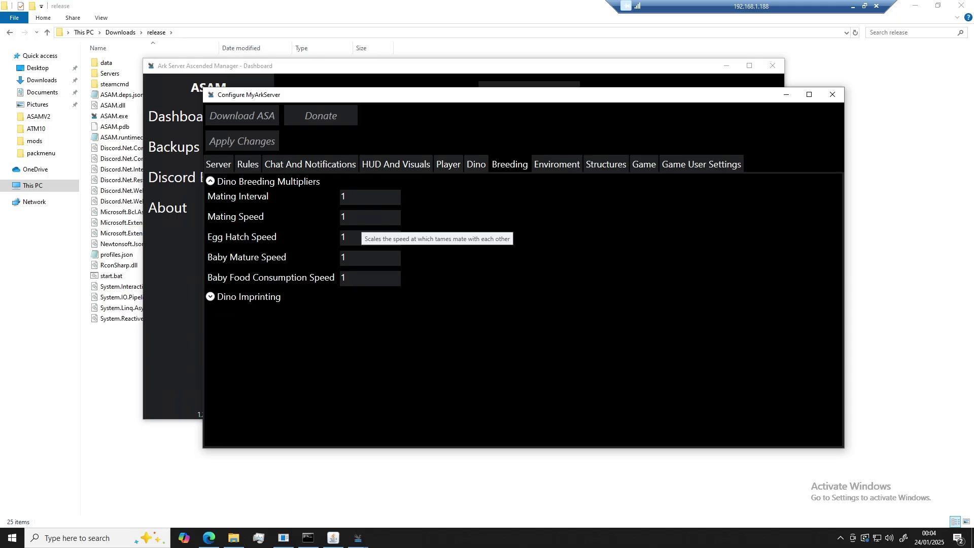
pyautogui.click(350, 237)
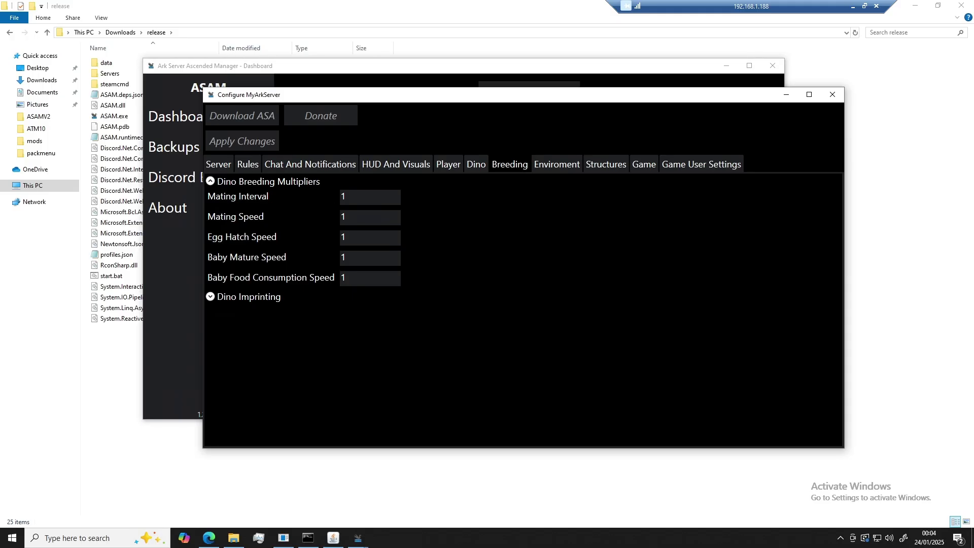
# - Examine the Enviroment multipliers and expand Earned XP Multipliers to view its fields
pyautogui.click(546, 167)
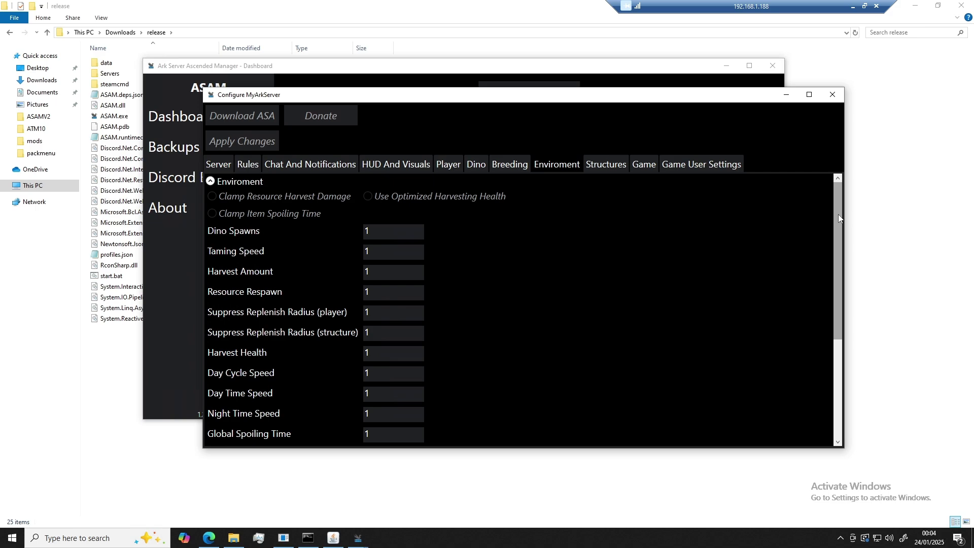
pyautogui.moveTo(838, 214); pyautogui.dragTo(820, 317)
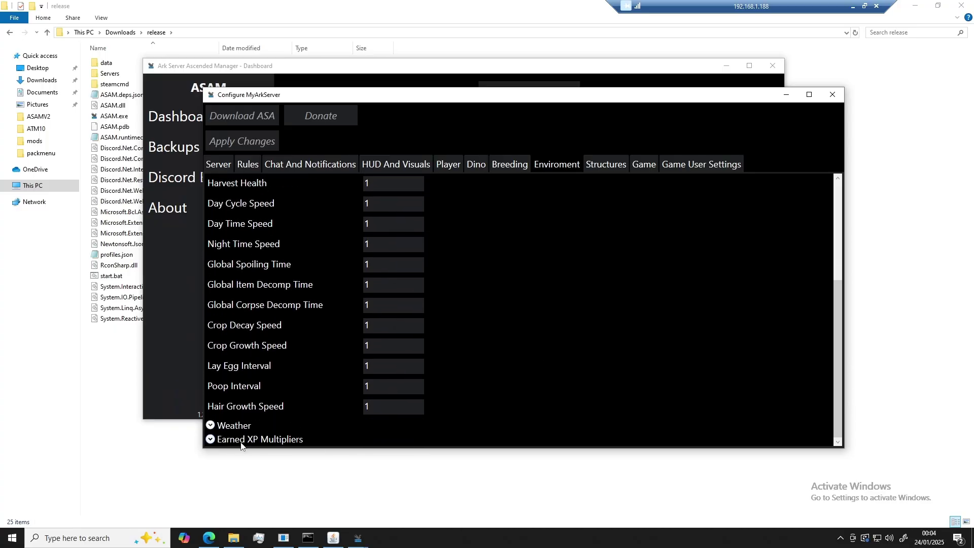
pyautogui.click(259, 438)
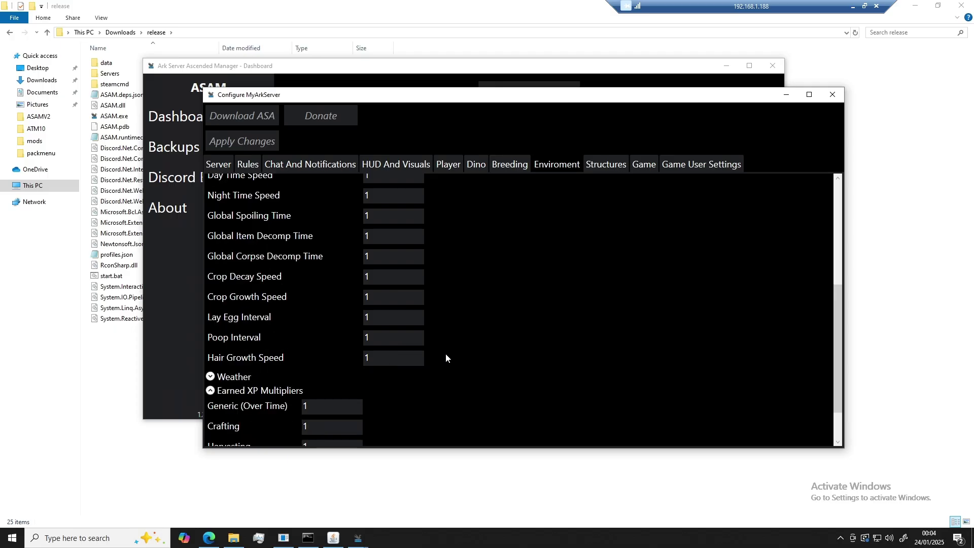
pyautogui.scroll(-4, 444, 354)
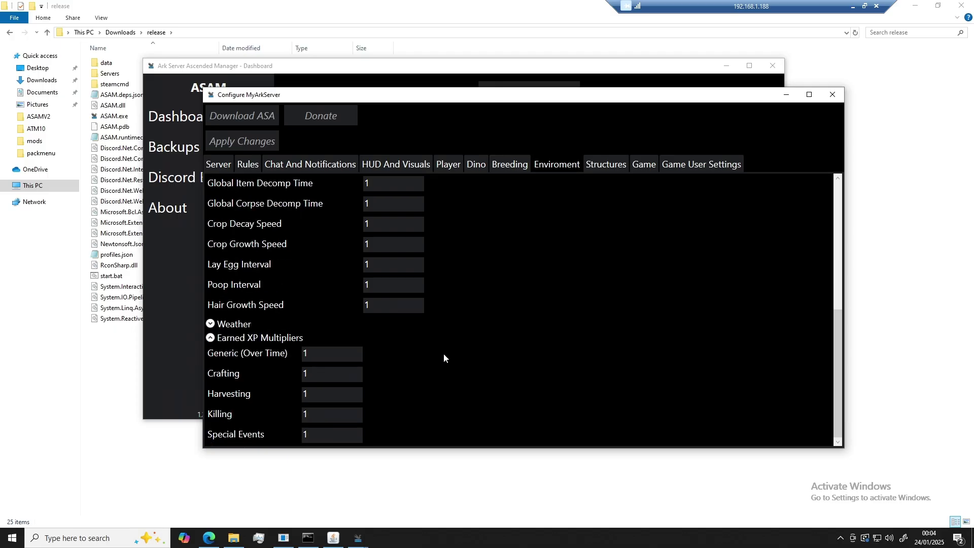
# - Examine the Structures settings, including Disable Structure Placement Collision, Structure Resistance and Structure Damage
pyautogui.click(603, 166)
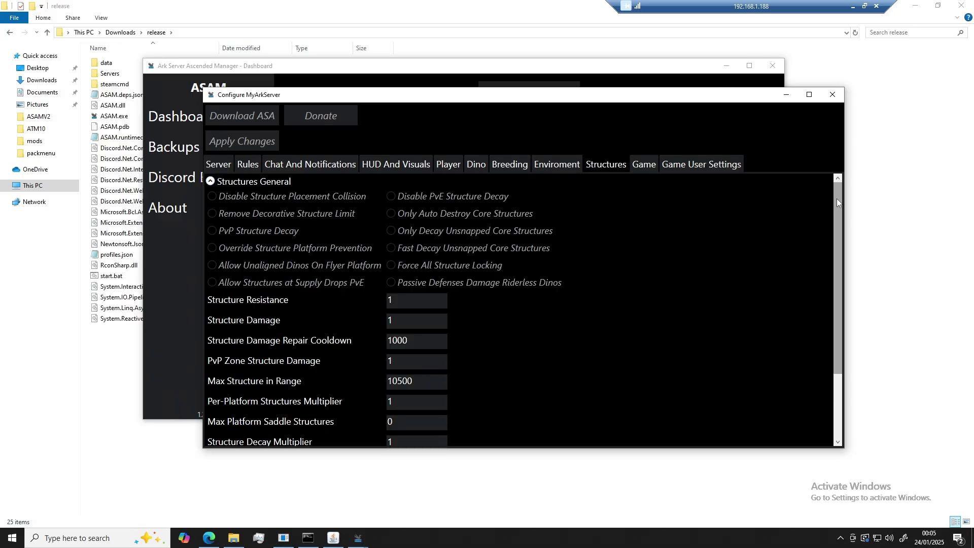
pyautogui.moveTo(838, 199); pyautogui.dragTo(826, 303)
pyautogui.click(211, 411)
pyautogui.scroll(2, 571, 370)
pyautogui.scroll(2, 570, 370)
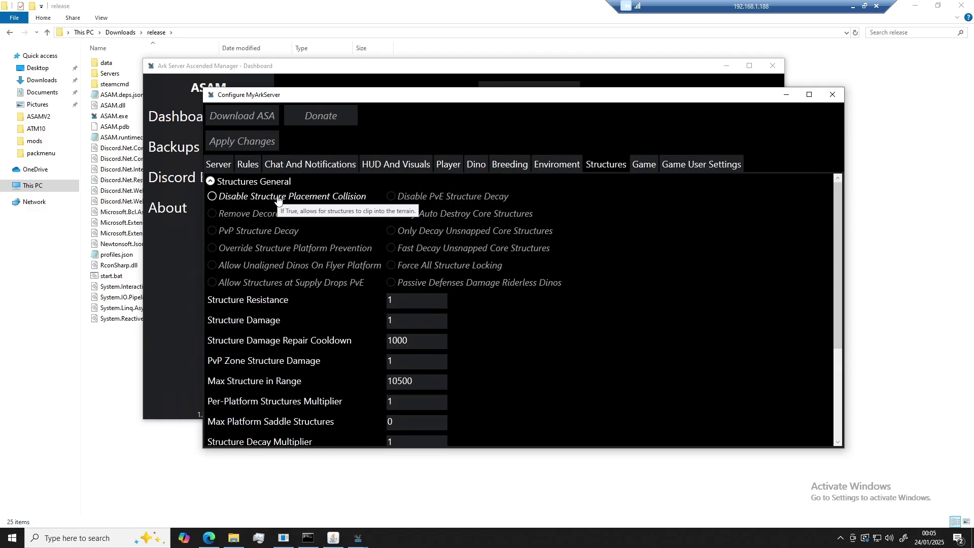
pyautogui.click(401, 301)
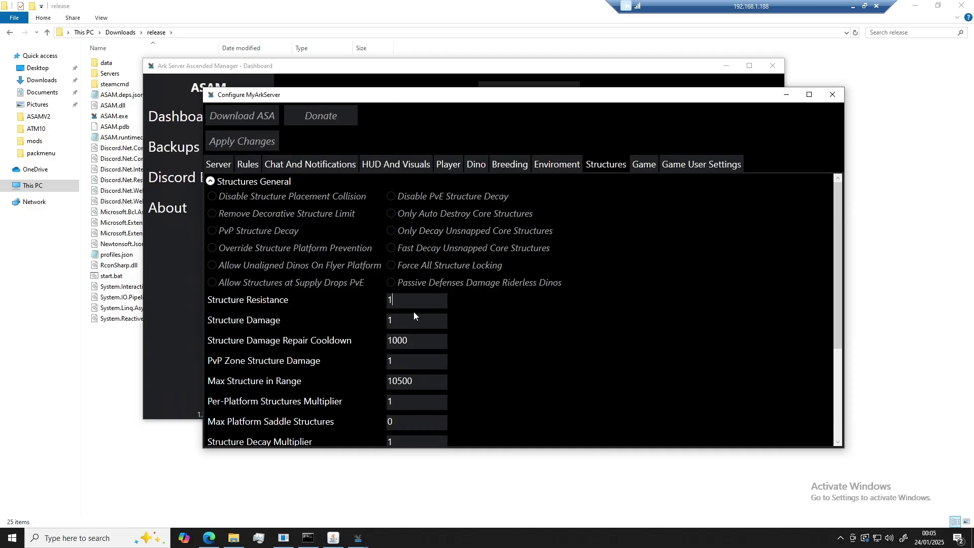
pyautogui.moveTo(393, 299); pyautogui.dragTo(330, 299)
pyautogui.doubleClick(394, 320)
# - Open the Game configuration file in the built-in text editor and view its entries
pyautogui.click(640, 165)
pyautogui.click(248, 198)
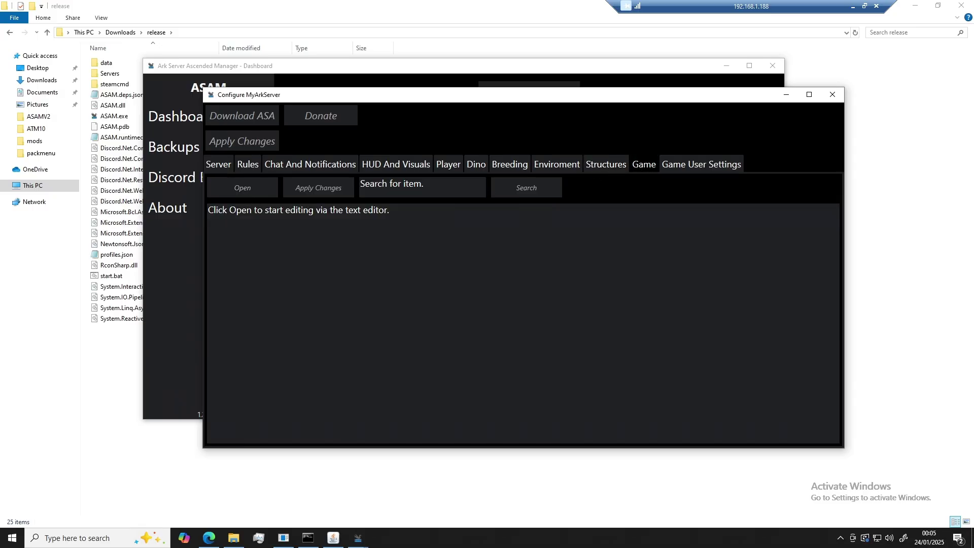
pyautogui.click(252, 196)
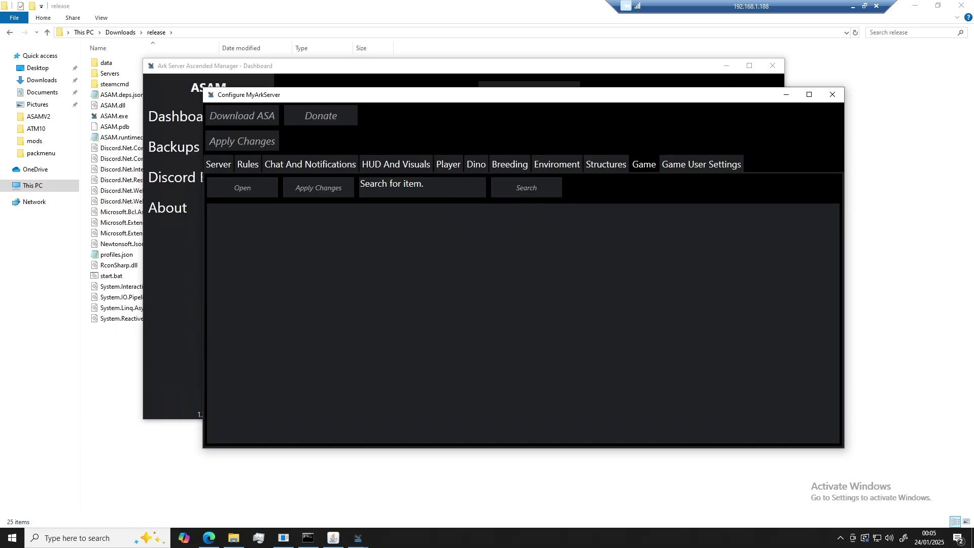
pyautogui.click(253, 197)
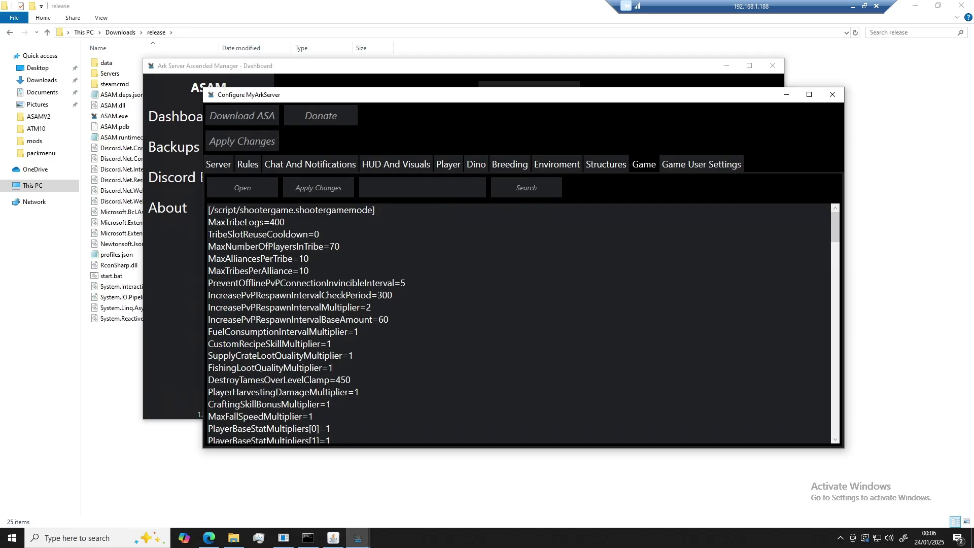
# - Search the Game configuration text for "Tribe" and step through its matching entries
pyautogui.write('Tribe')
pyautogui.click(502, 185)
pyautogui.click(523, 192)
pyautogui.click(541, 193)
pyautogui.click(541, 192)
pyautogui.click(541, 193)
pyautogui.click(541, 193)
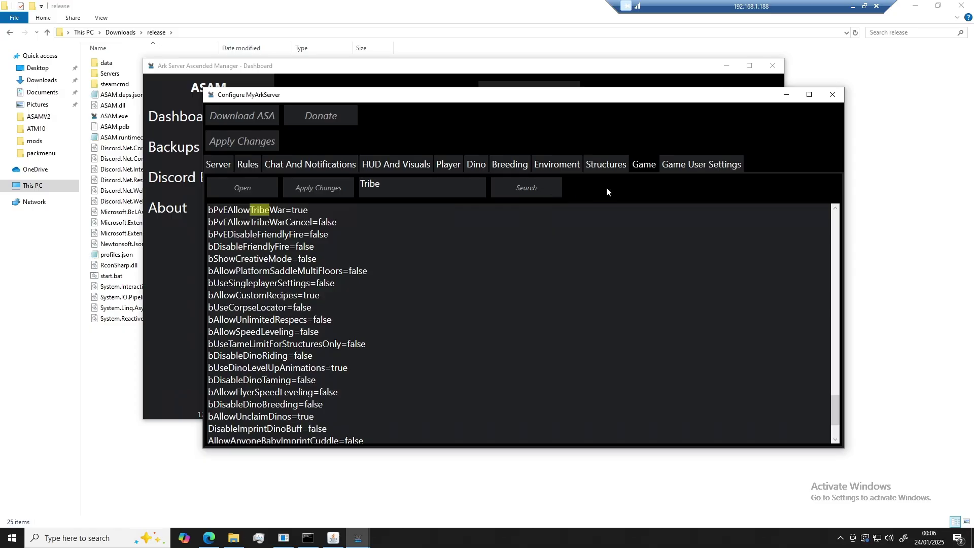
# - Open the Game User Settings file in the built-in text editor, search it for "rcon" and view the surrounding entries
pyautogui.click(683, 165)
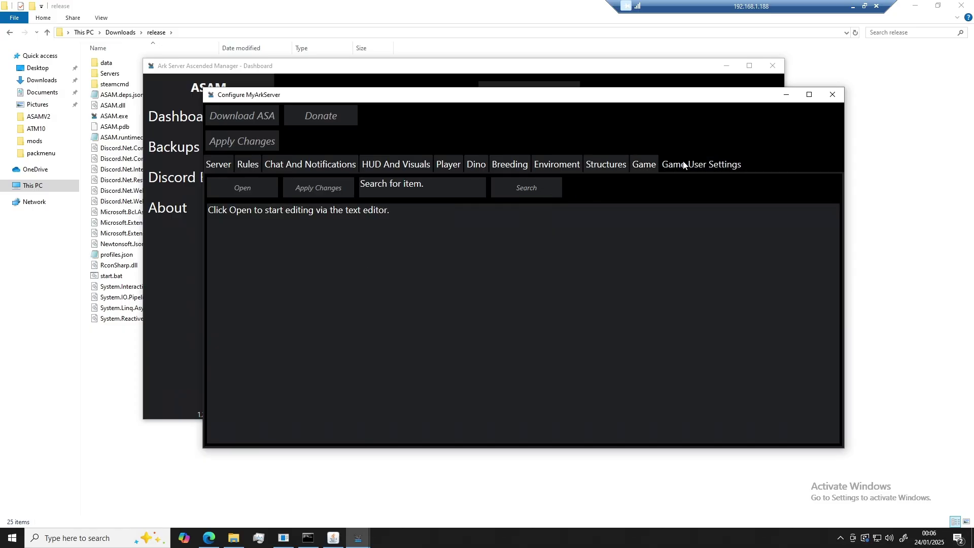
pyautogui.click(245, 188)
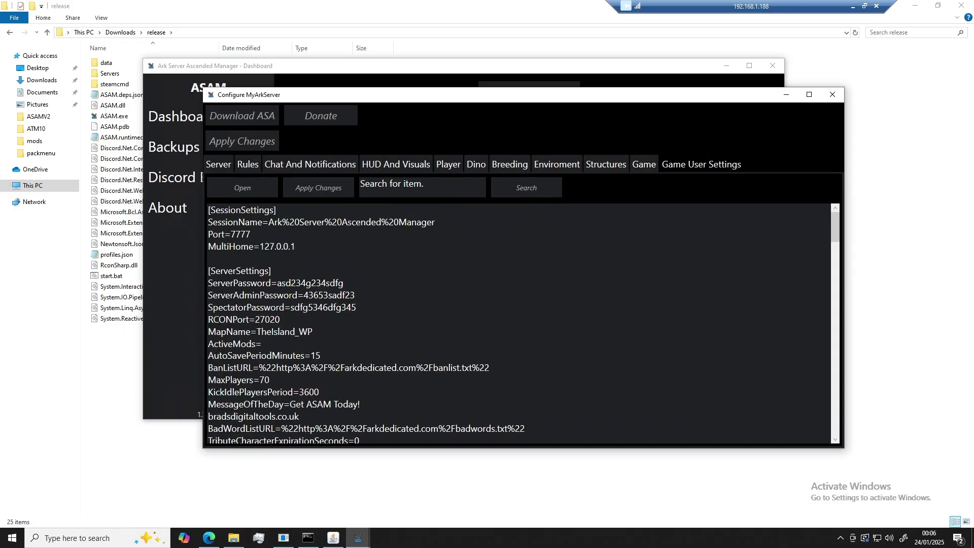
pyautogui.click(373, 188)
pyautogui.write('rcon')
pyautogui.click(514, 188)
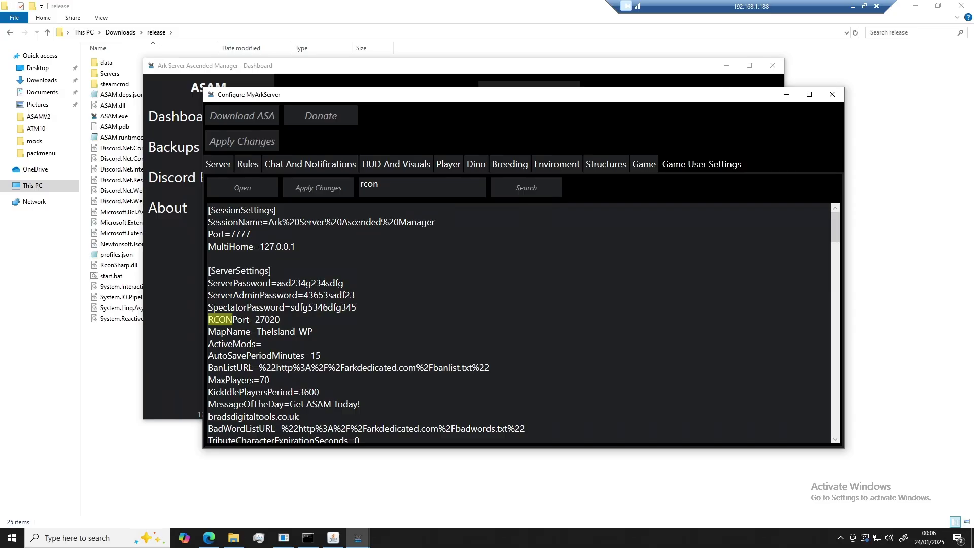
pyautogui.click(533, 194)
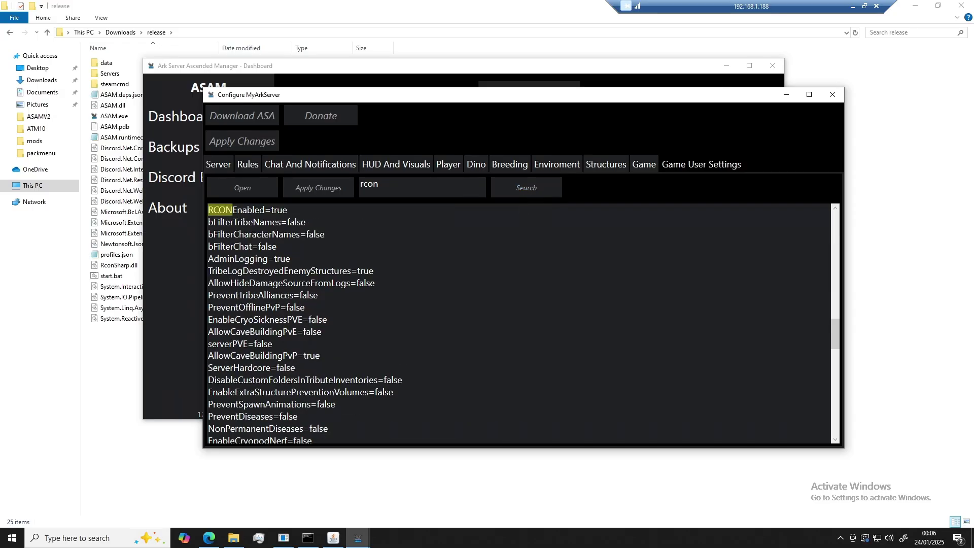
pyautogui.scroll(15, 517, 324)
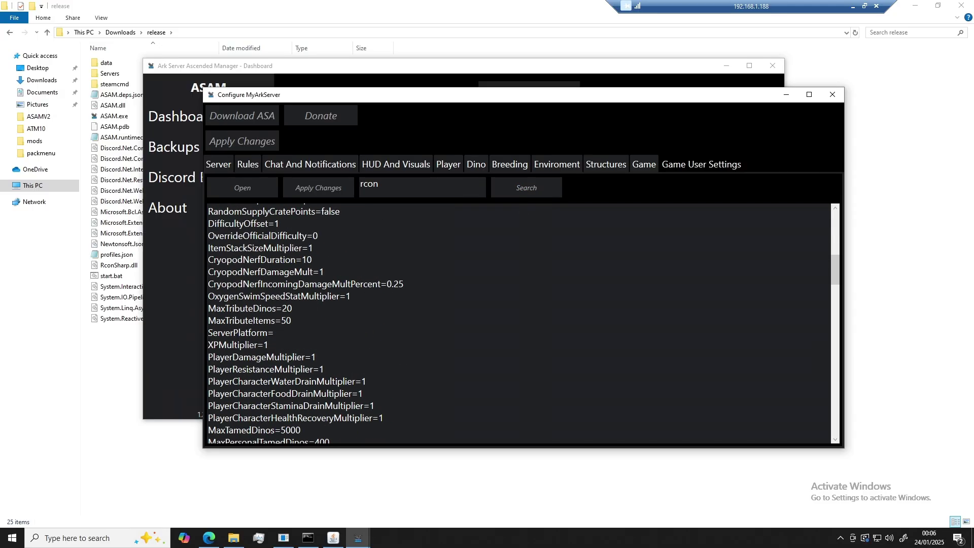
pyautogui.scroll(5, 517, 324)
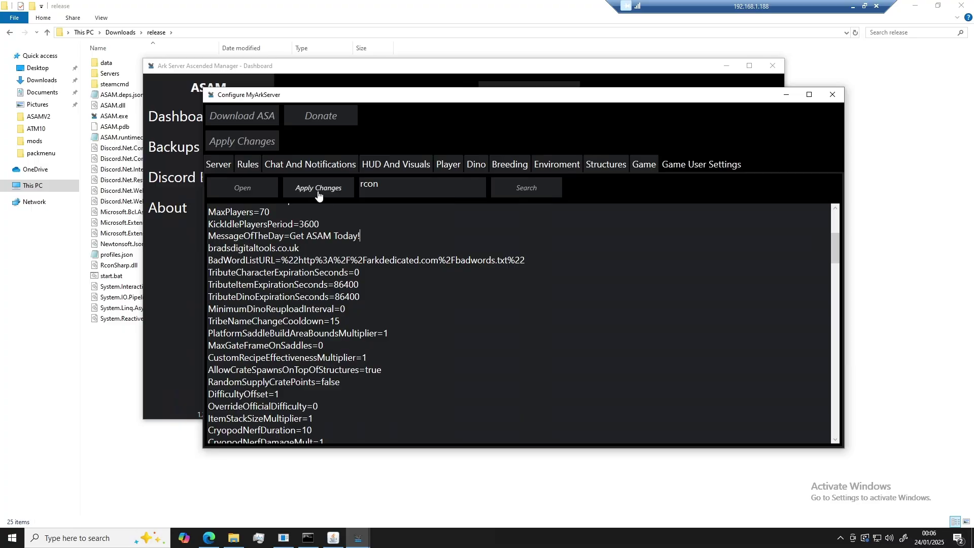
# - Recheck the Game and Game User Settings texts and close the MyArkServer configuration window
pyautogui.click(640, 164)
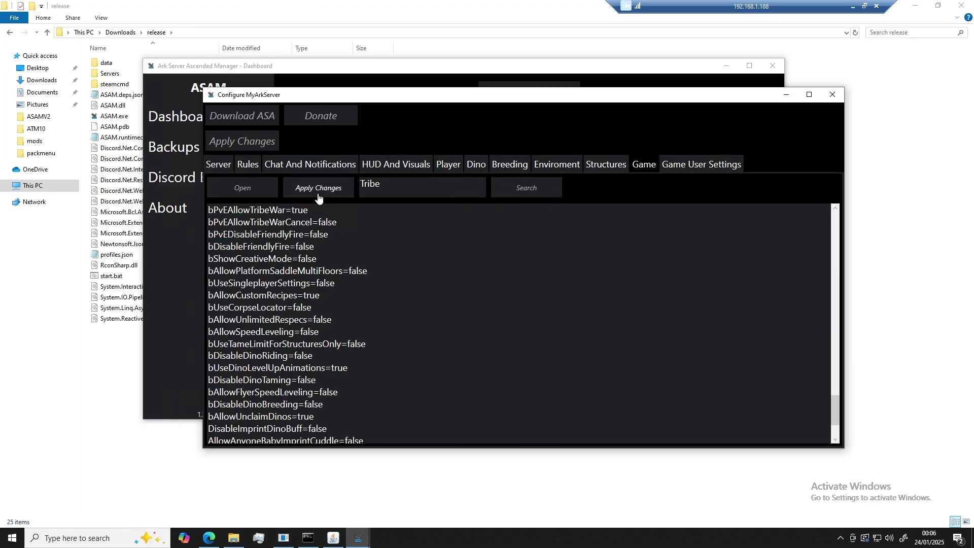
pyautogui.click(721, 166)
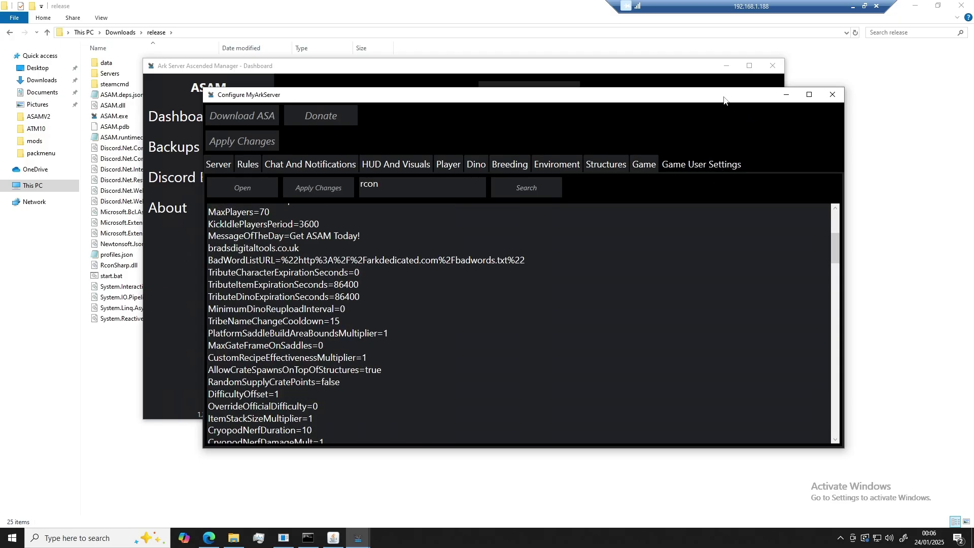
pyautogui.moveTo(724, 100); pyautogui.dragTo(715, 113)
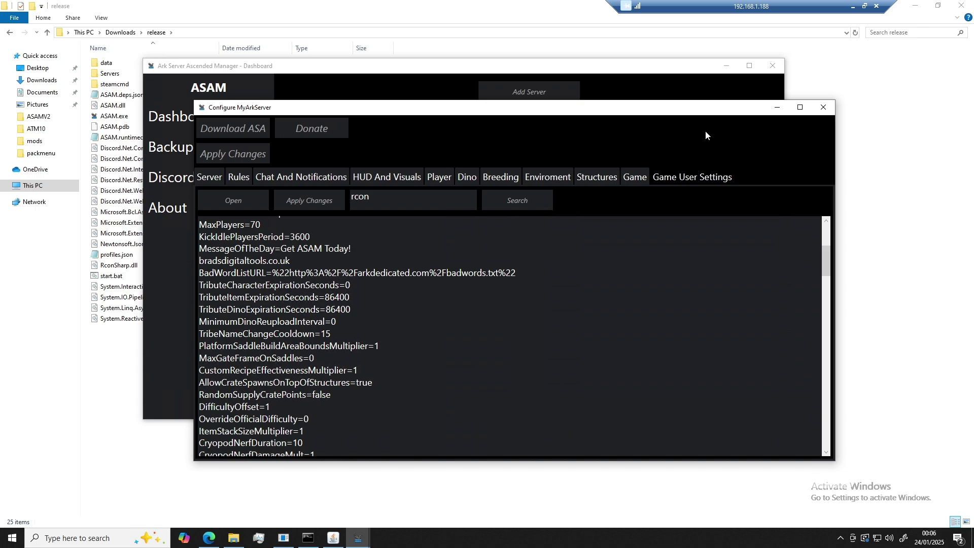
pyautogui.click(824, 108)
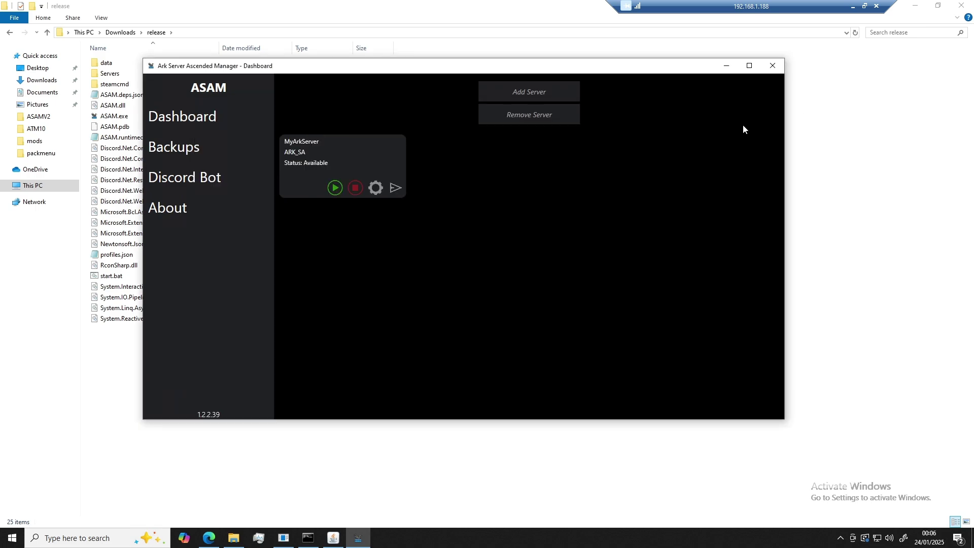
# - Start MyArkServer, allowing ArkAscendedServer through the firewall on private networks, and close the server console
pyautogui.click(334, 190)
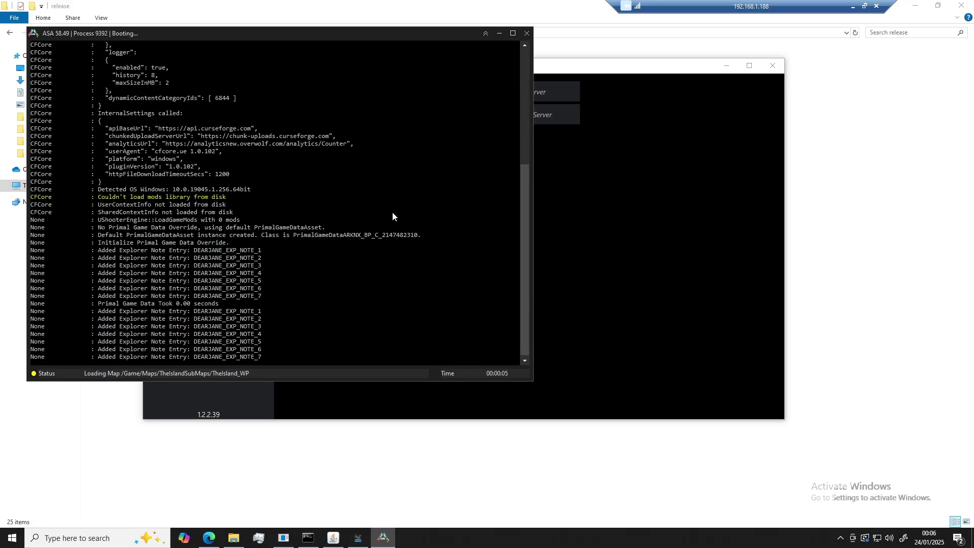
pyautogui.moveTo(423, 186); pyautogui.dragTo(429, 178)
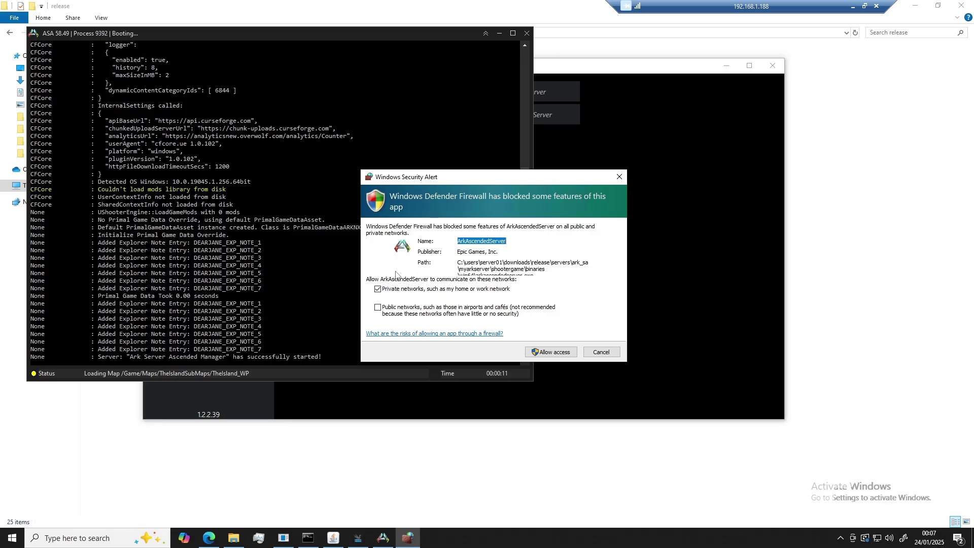
pyautogui.click(561, 354)
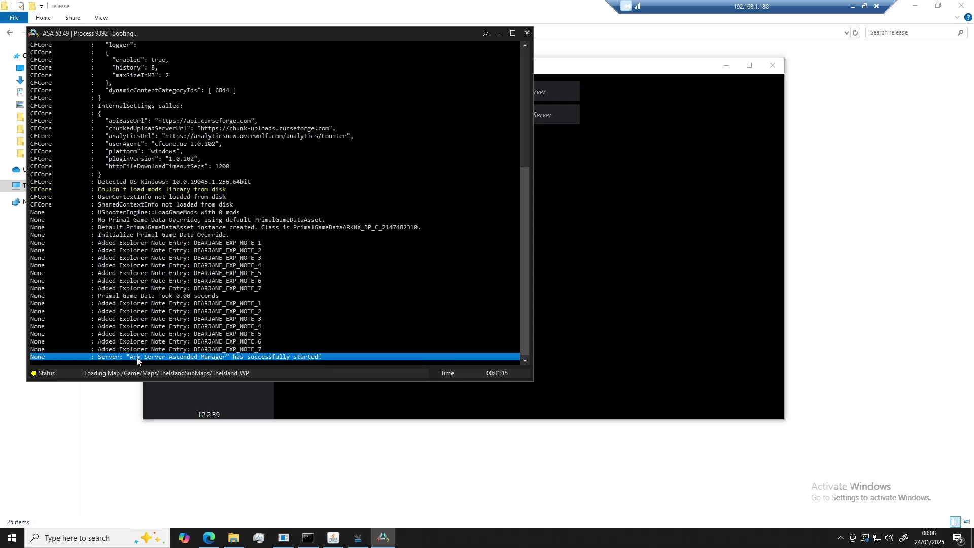
pyautogui.click(527, 33)
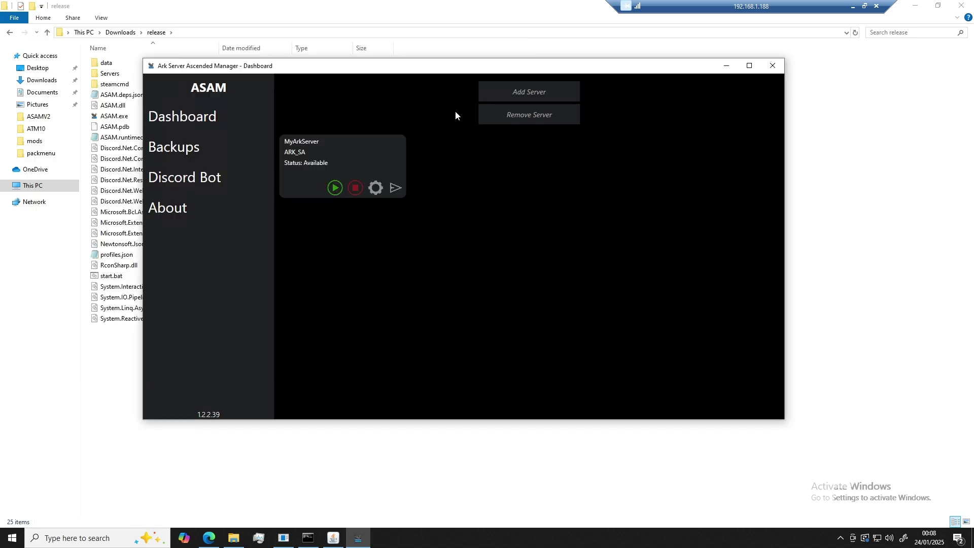
# - In the MyArkServer configuration, set the server name to "Brads Ark Server" and clear the server password
pyautogui.click(375, 188)
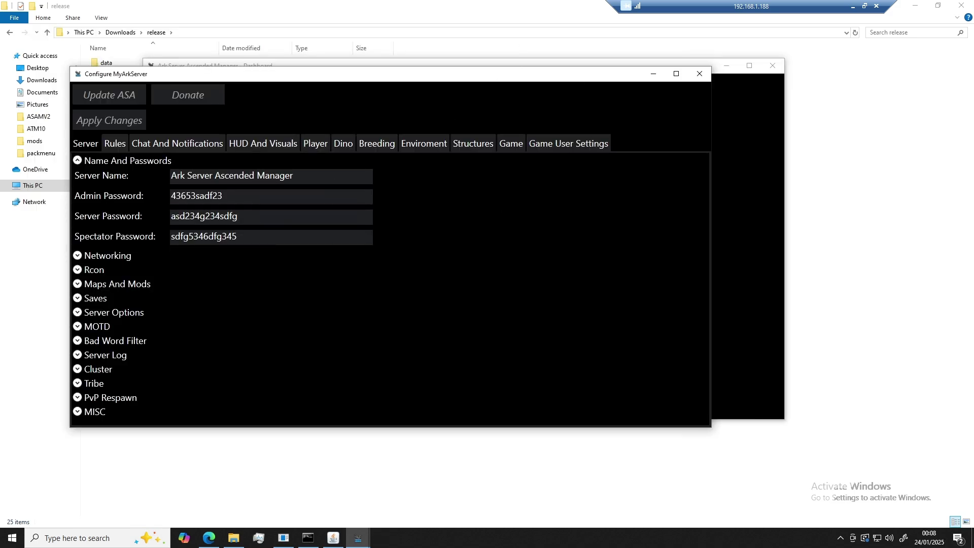
pyautogui.tripleClick(269, 180)
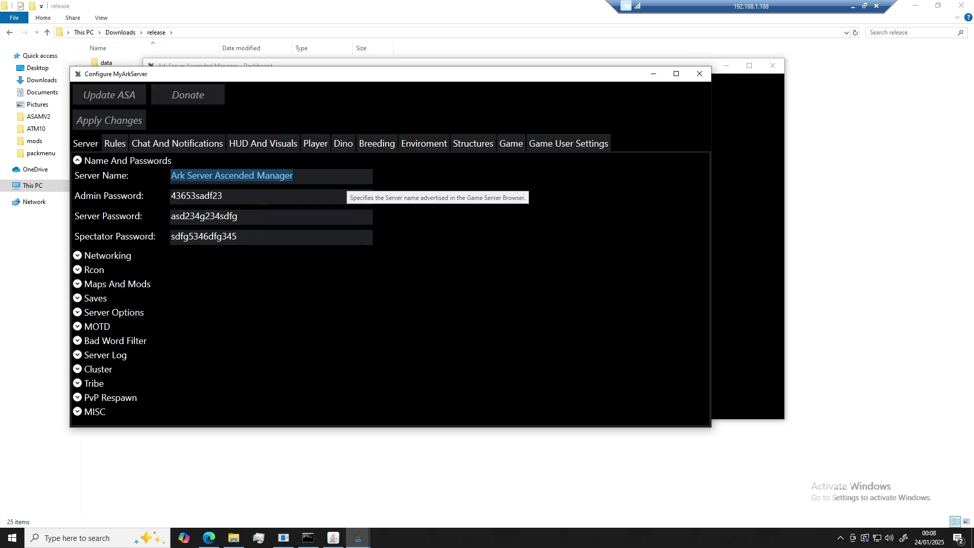
pyautogui.write('Brads Ark Server')
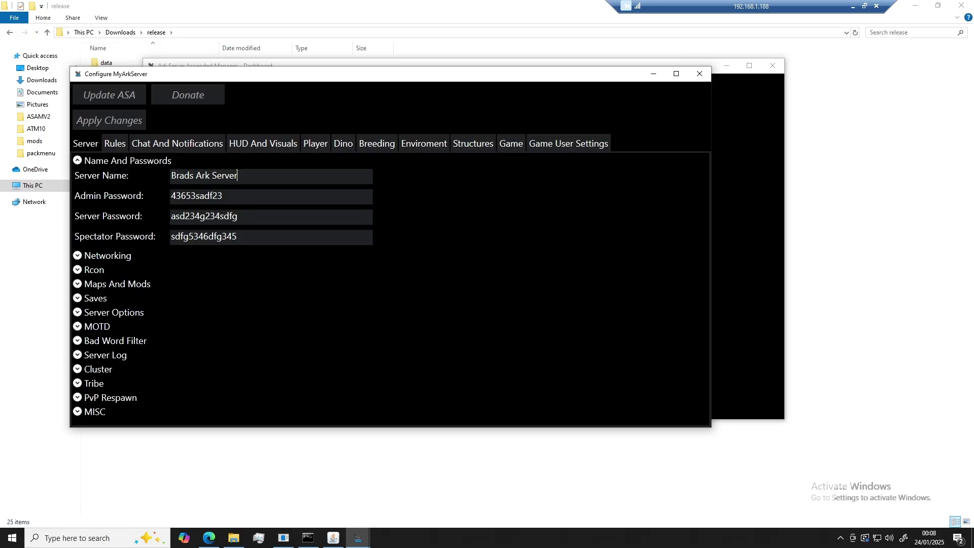
pyautogui.doubleClick(204, 217)
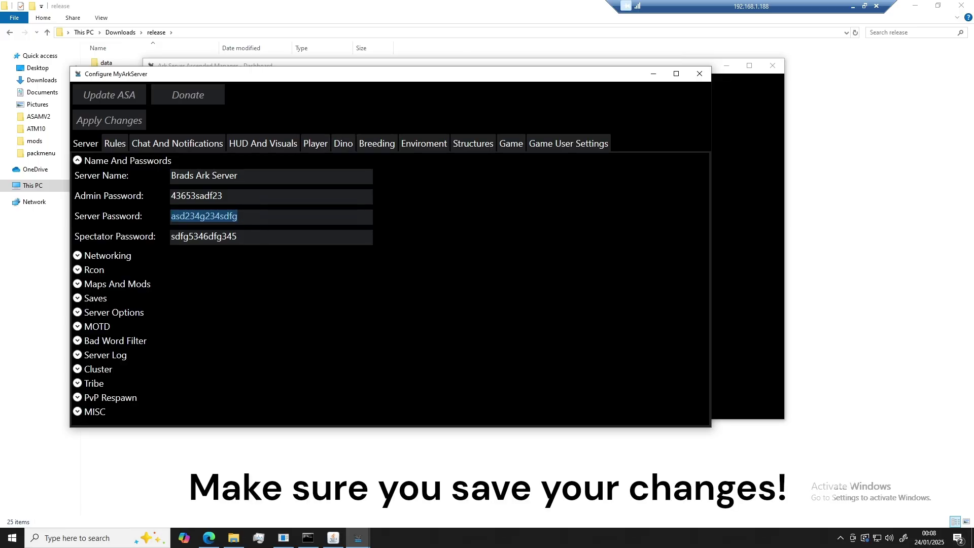
pyautogui.press('BackSpace')
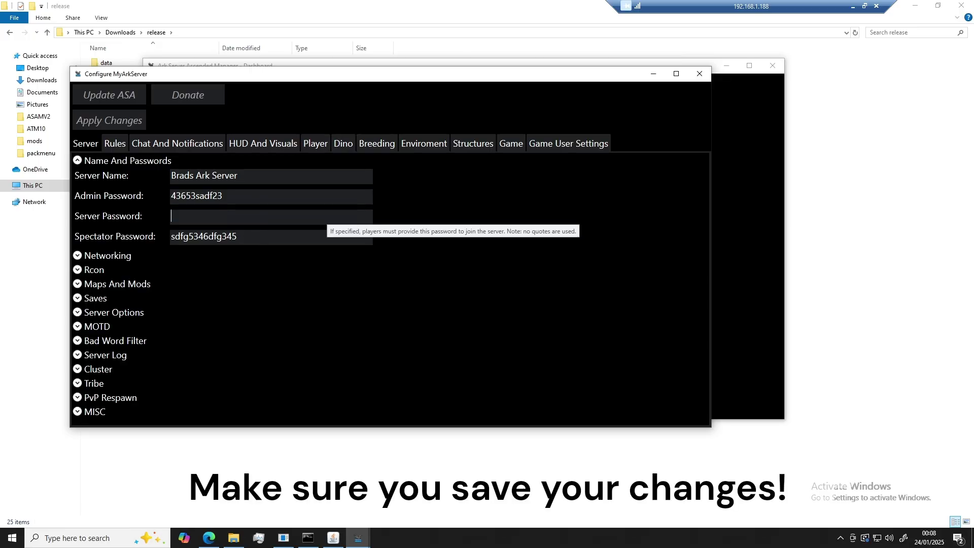
# - Apply the MyArkServer configuration changes, close the configuration window and start the server
pyautogui.click(117, 122)
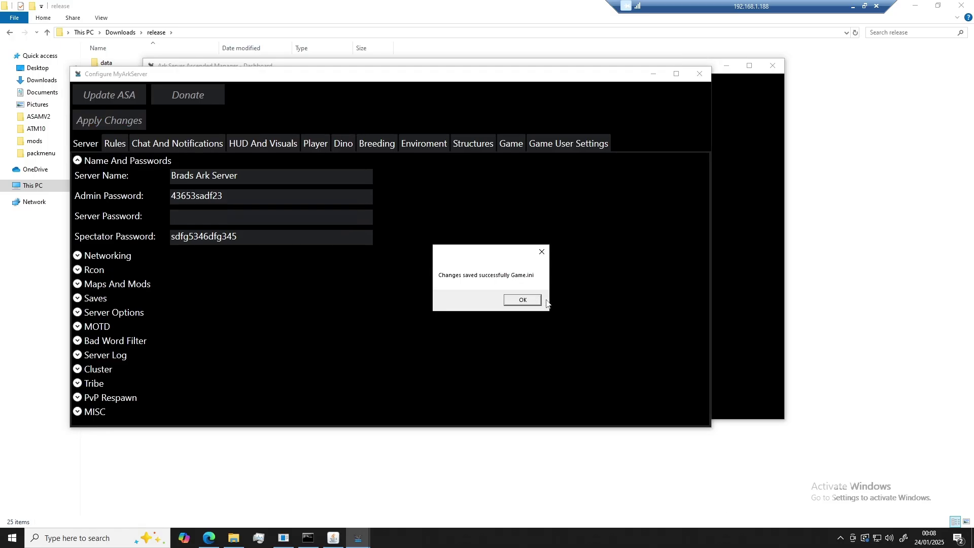
pyautogui.click(538, 300)
pyautogui.click(700, 74)
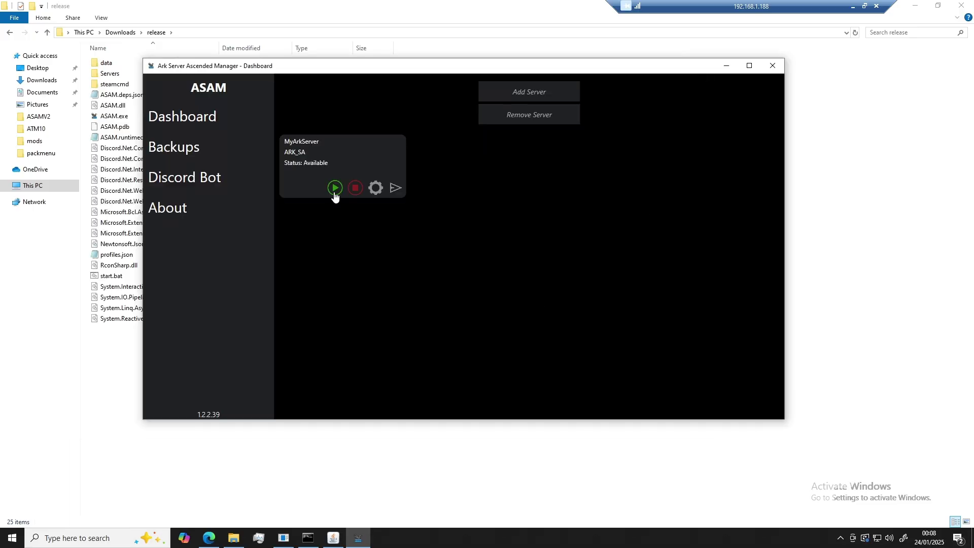
pyautogui.click(334, 196)
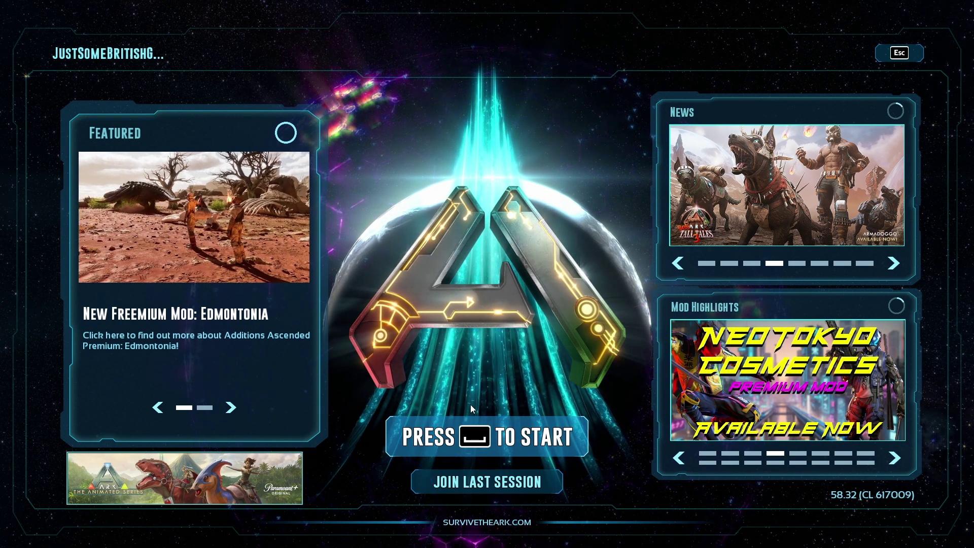
# - Switch to ARK Survival Ascended, search the unofficial servers for "Brads Ark Server" with player servers shown, and join it
pyautogui.click(468, 426)
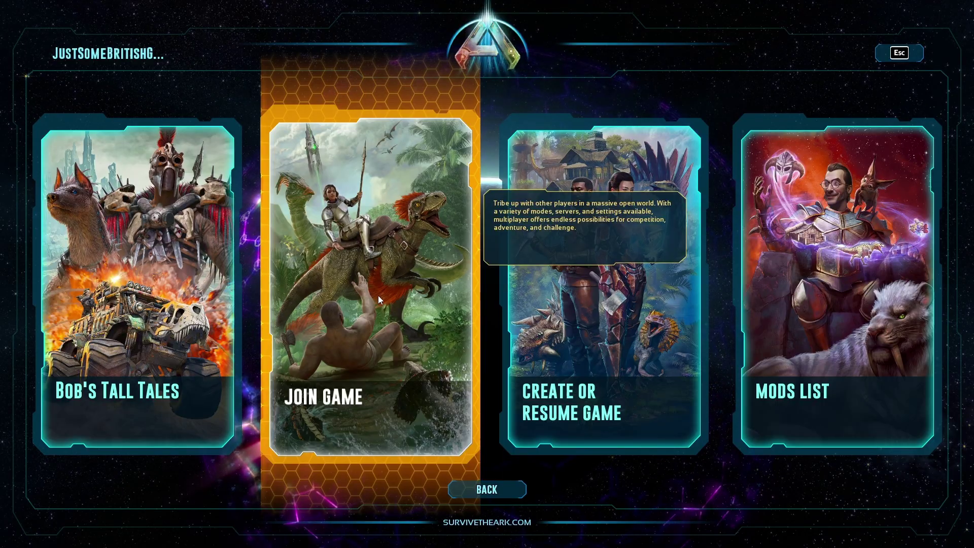
pyautogui.click(380, 298)
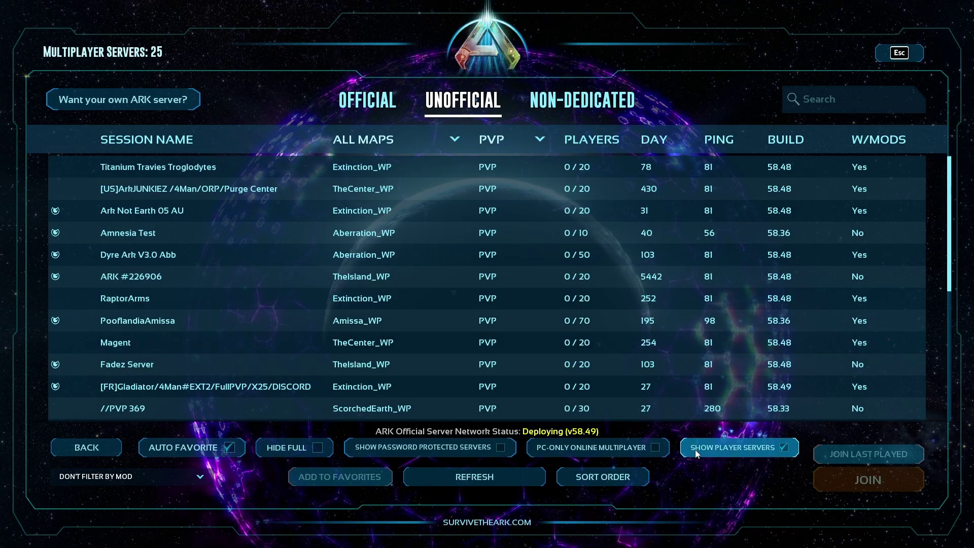
pyautogui.click(825, 99)
pyautogui.write('Brads Ark ')
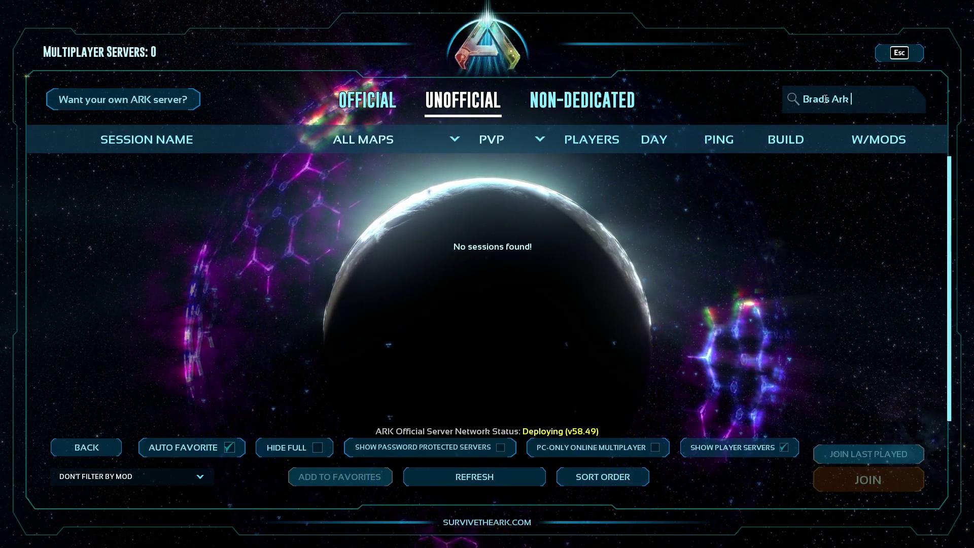
pyautogui.write('Server')
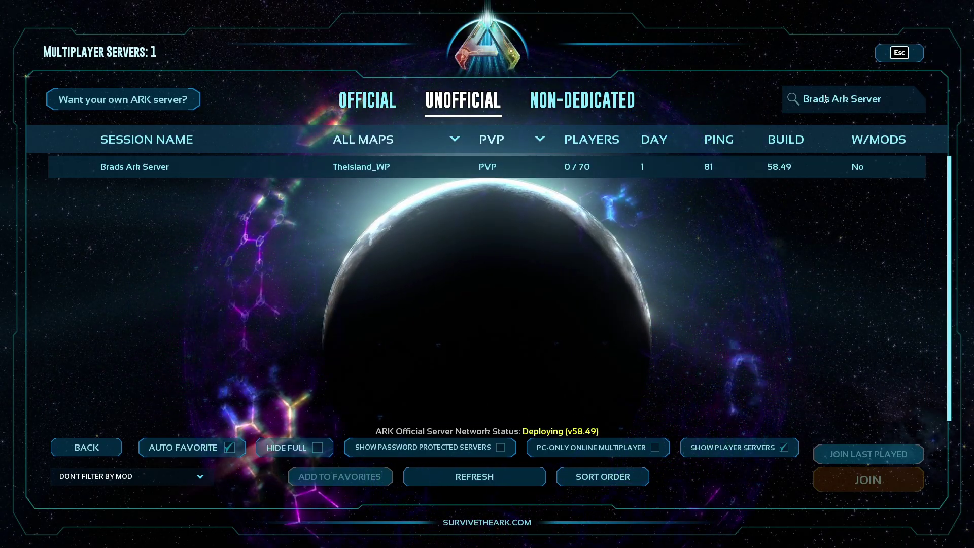
pyautogui.click(422, 169)
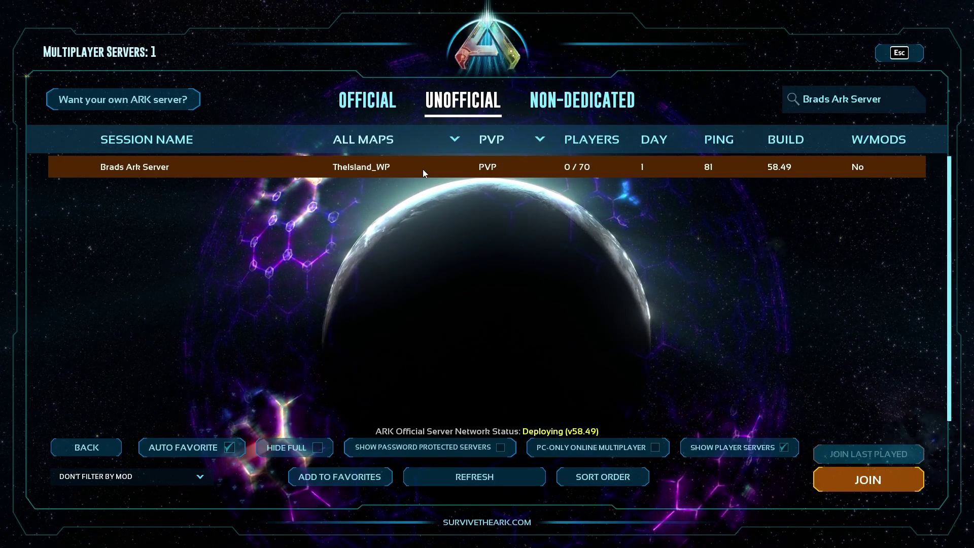
pyautogui.click(855, 480)
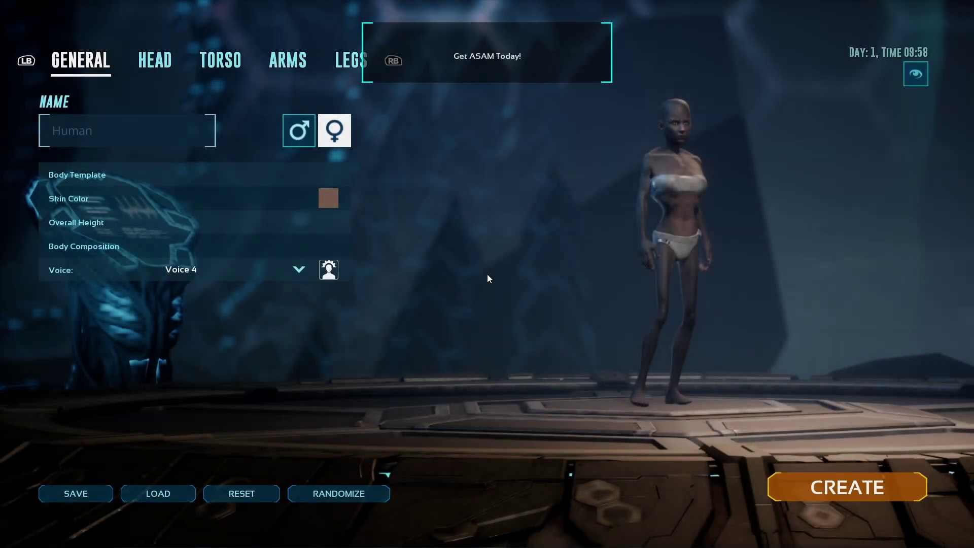
# - Create the default survivor and view the character in the server's world before leaving the game view
pyautogui.click(820, 494)
pyautogui.click(803, 485)
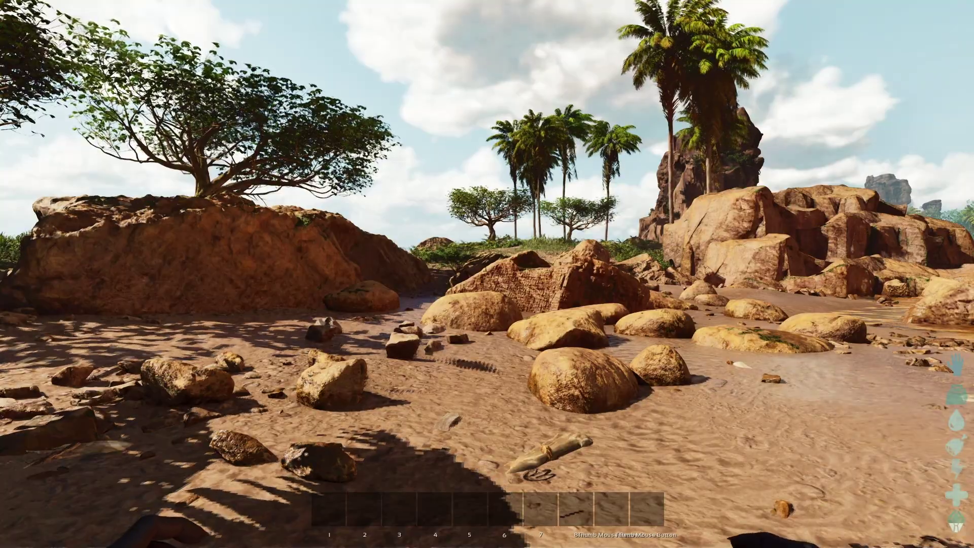
pyautogui.press('k')
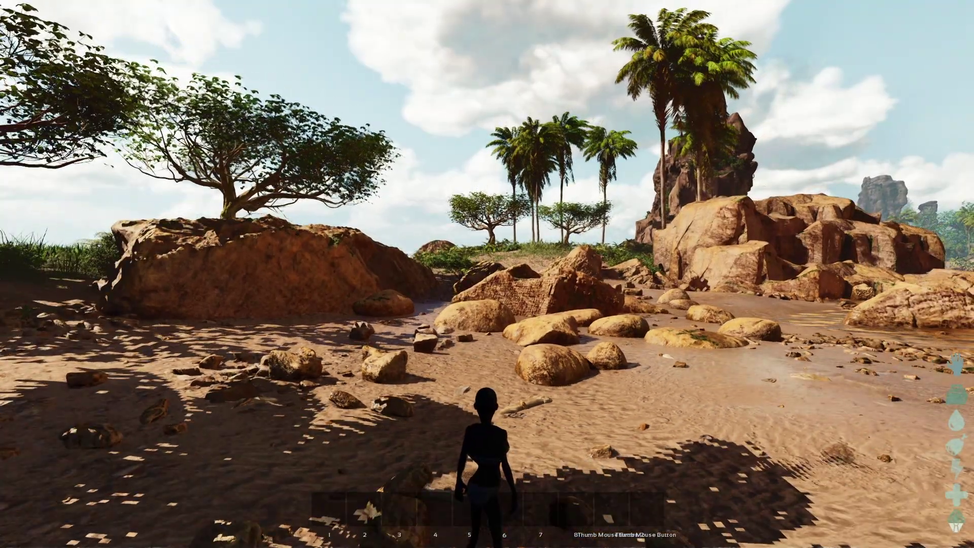
pyautogui.press('k')
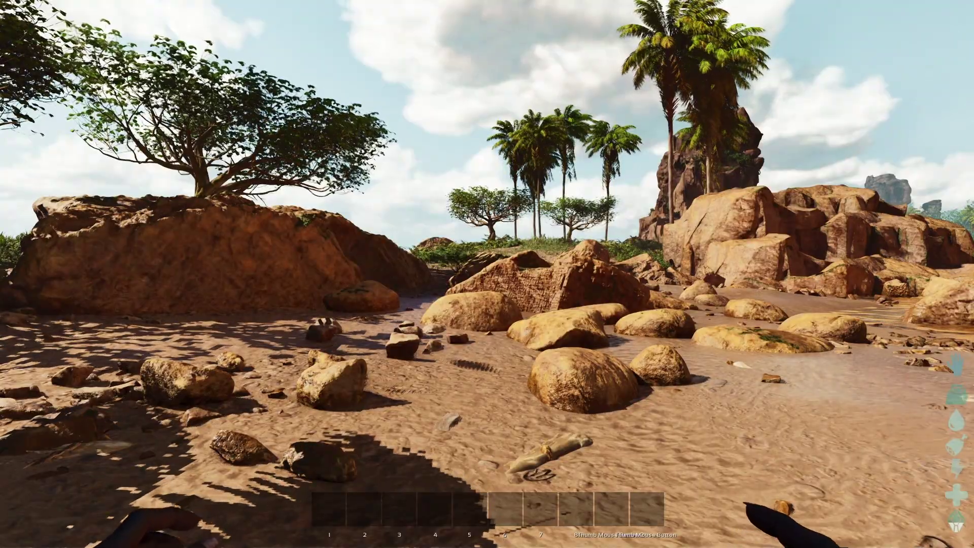
pyautogui.press('Escape')
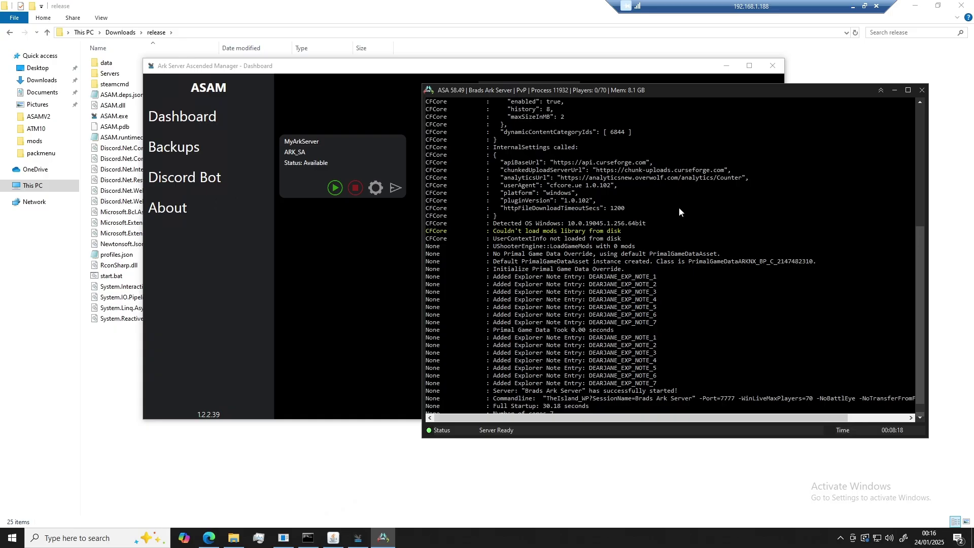
# - Stop MyArkServer from the ASAM dashboard and close the resulting message
pyautogui.click(355, 189)
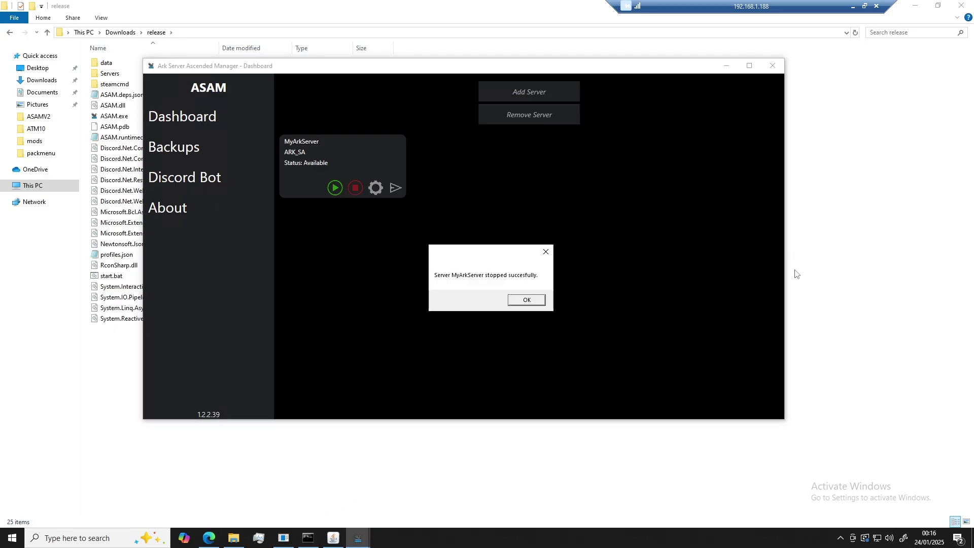
pyautogui.click(526, 300)
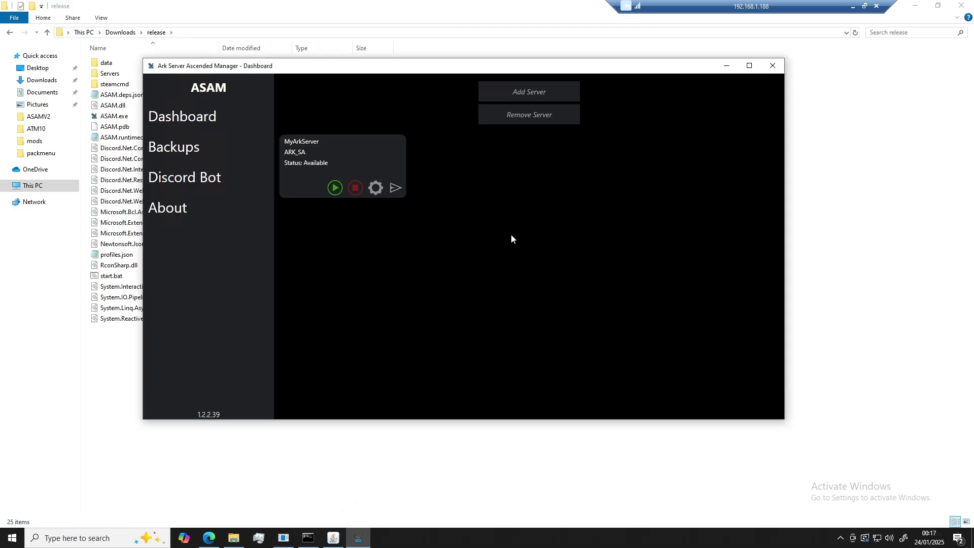
# - Add a new server profile named MyImportedServer and choose ARK_SA as its game server
pyautogui.click(523, 96)
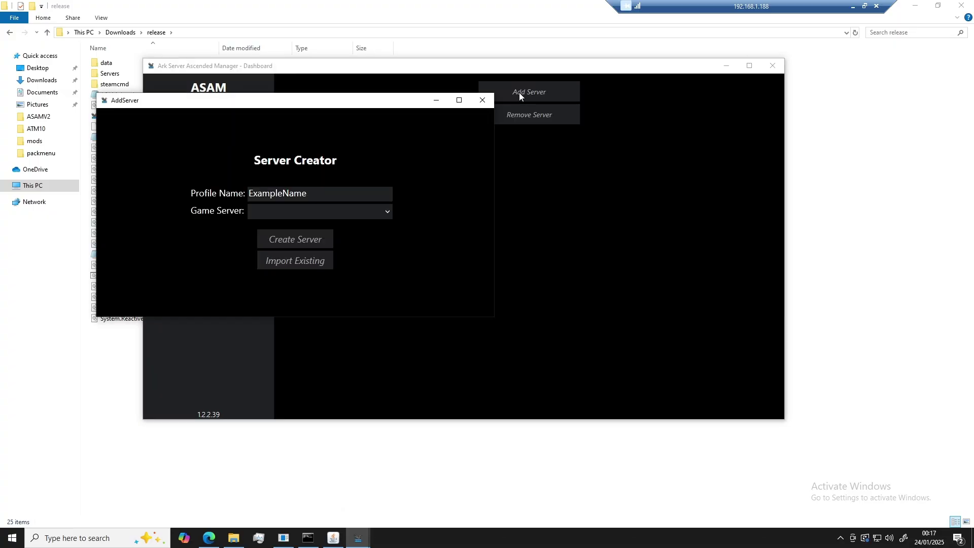
pyautogui.moveTo(366, 102); pyautogui.dragTo(404, 89)
pyautogui.moveTo(390, 174); pyautogui.dragTo(288, 181)
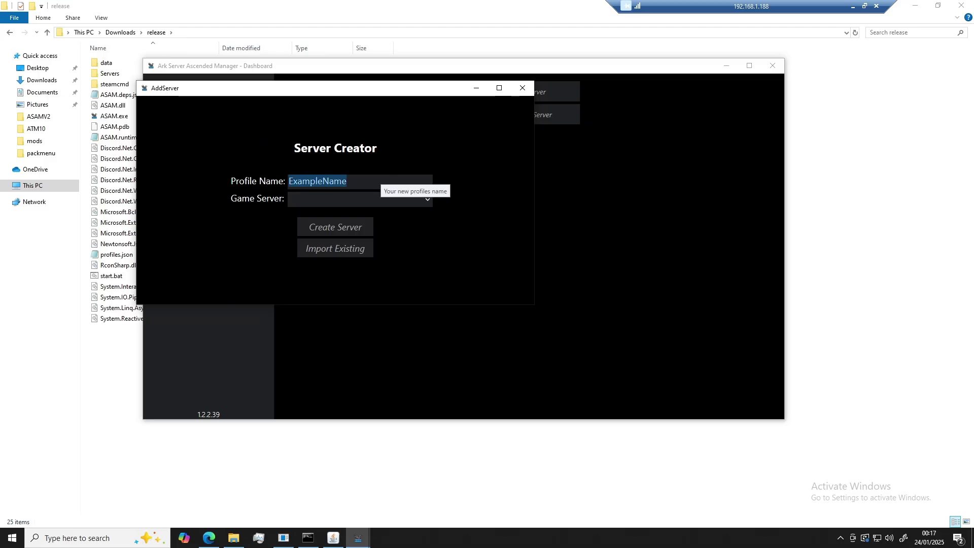
pyautogui.write('MyI')
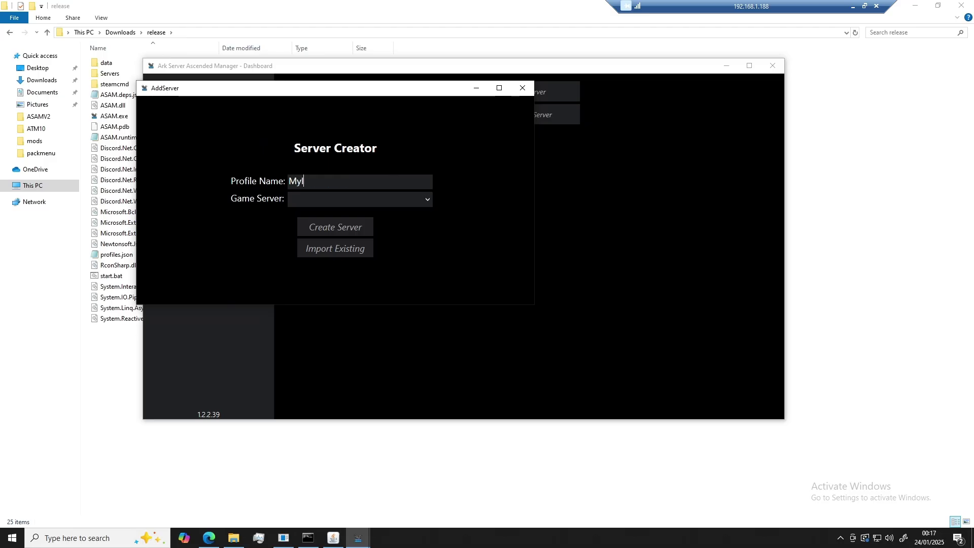
pyautogui.write('mportedServer')
pyautogui.click(369, 205)
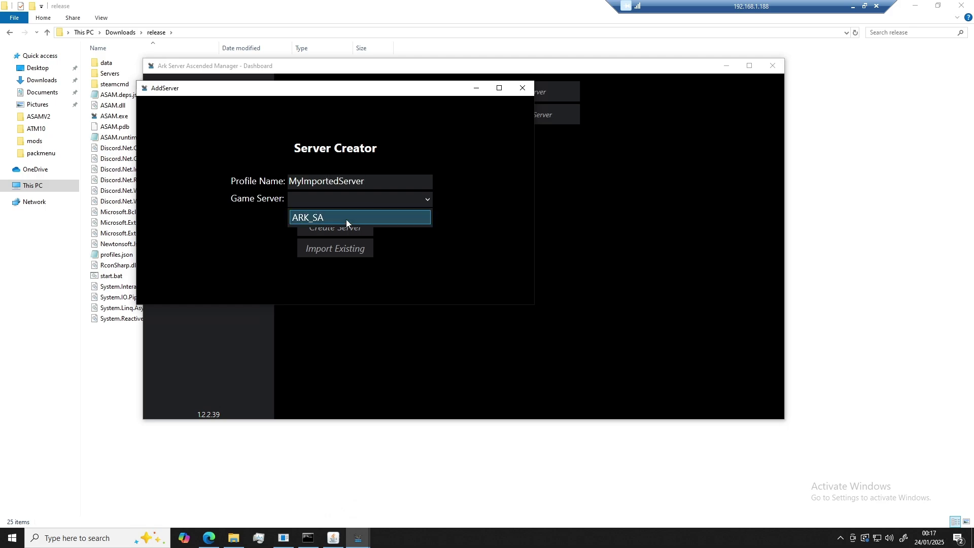
pyautogui.click(346, 218)
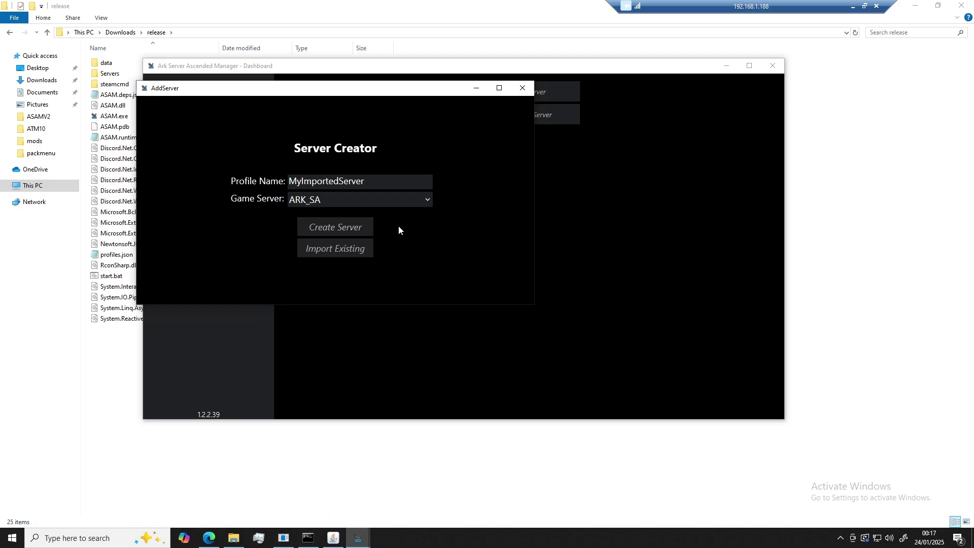
# - Import the existing ISLAND server folder from ASAMV2\Servers\ARK_SA into the profile, acknowledge the import messages and close the server creator
pyautogui.click(358, 250)
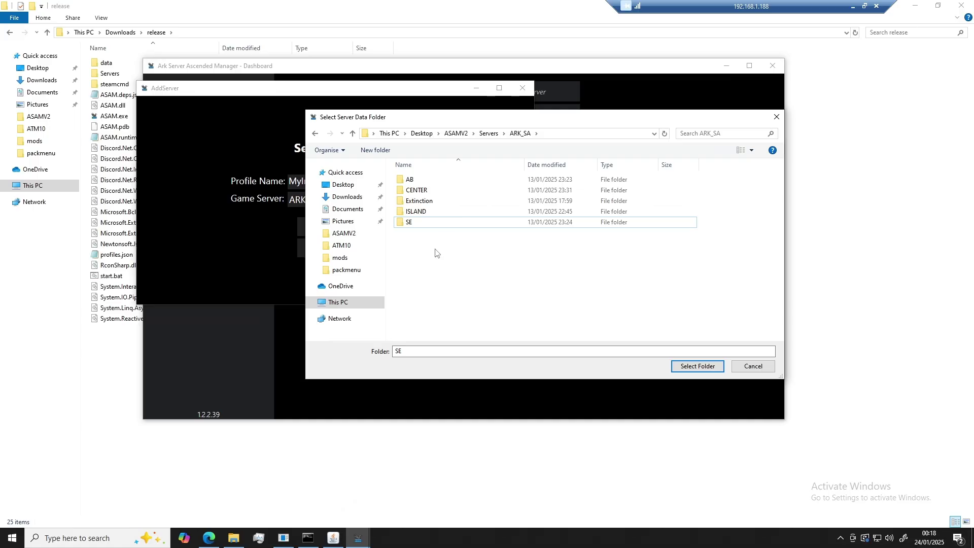
pyautogui.doubleClick(429, 213)
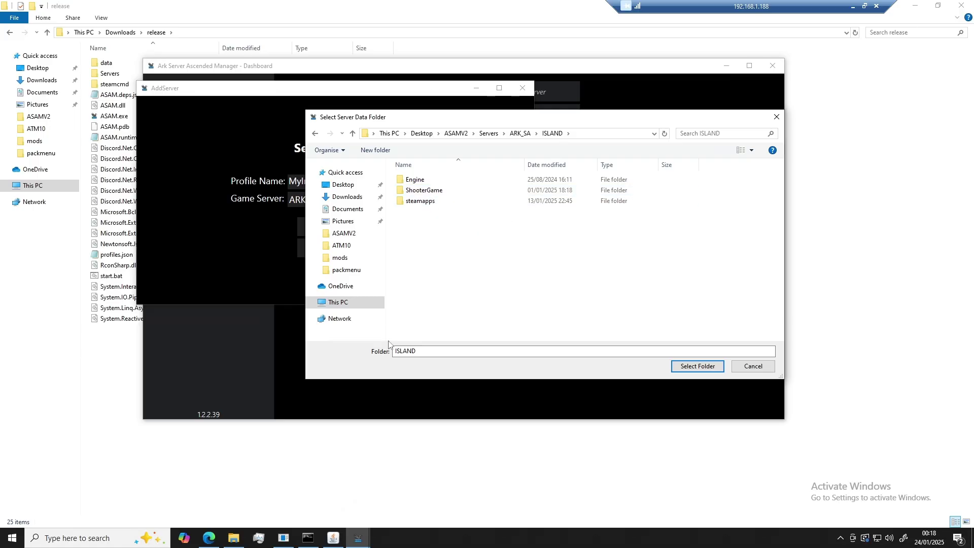
pyautogui.click(417, 351)
pyautogui.doubleClick(416, 351)
pyautogui.click(416, 351)
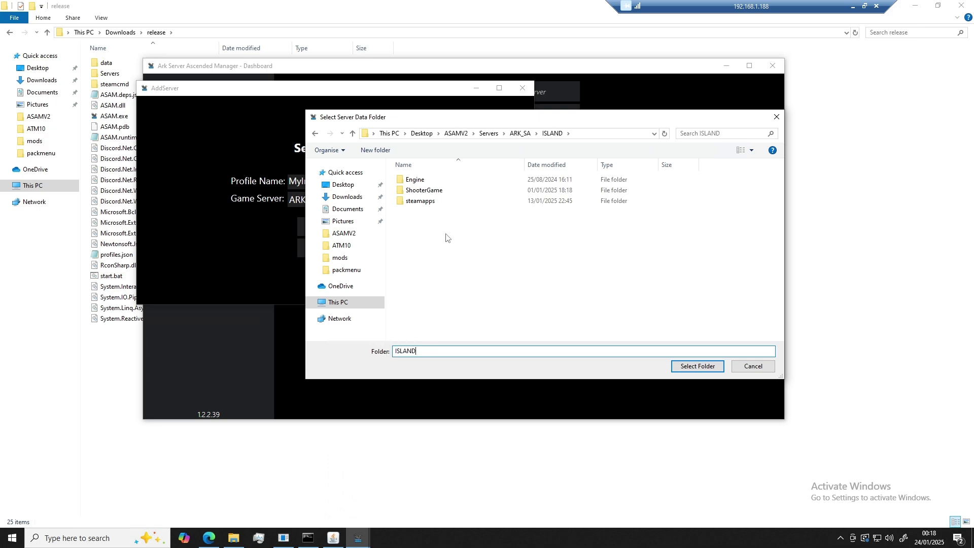
pyautogui.click(689, 371)
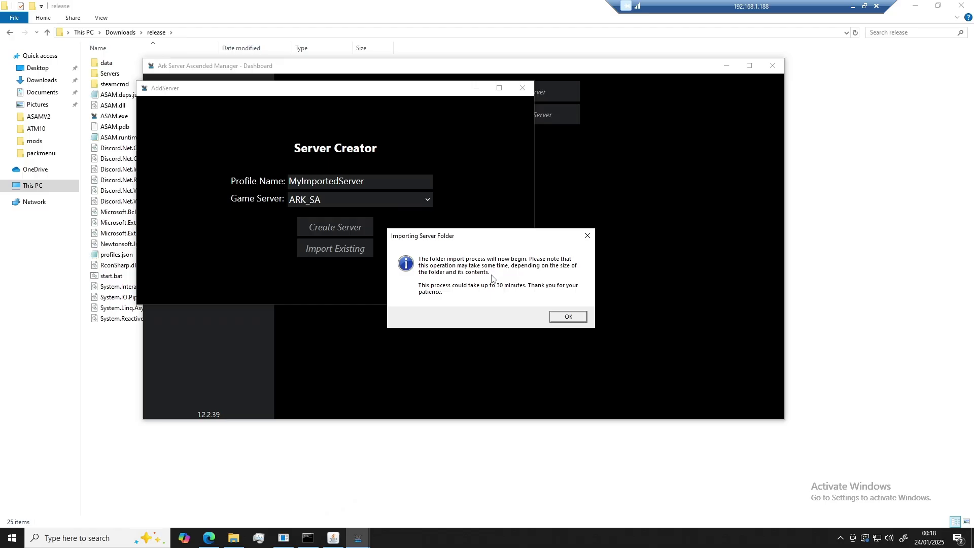
pyautogui.click(573, 316)
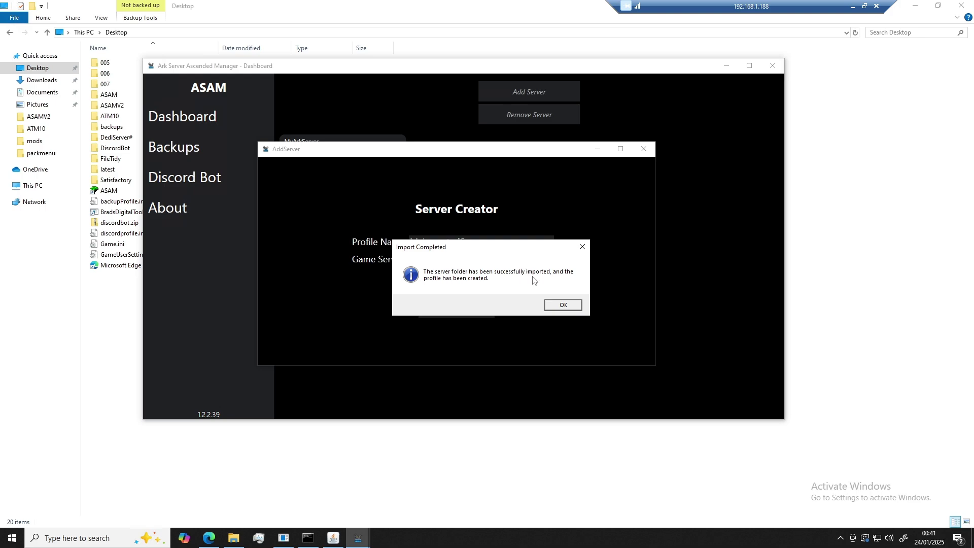
pyautogui.click(564, 305)
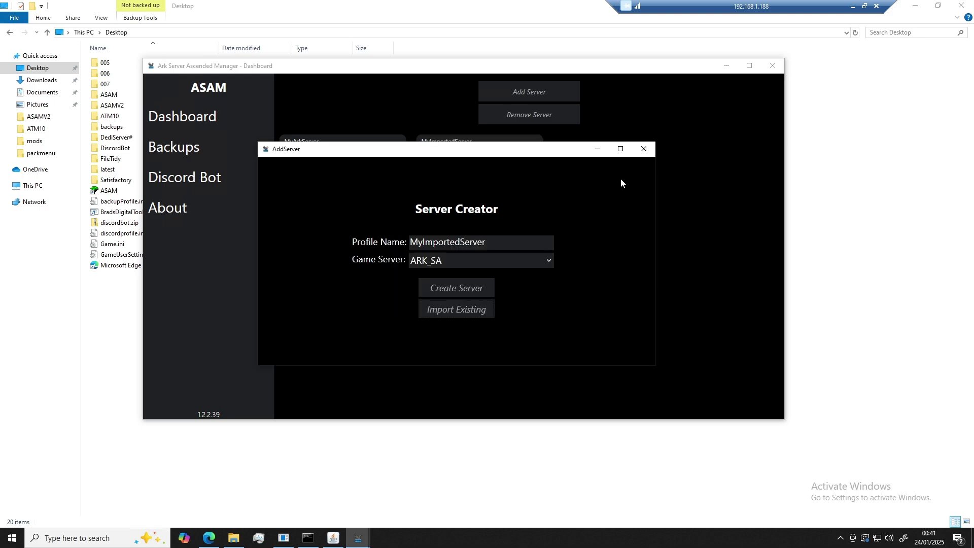
pyautogui.click(644, 149)
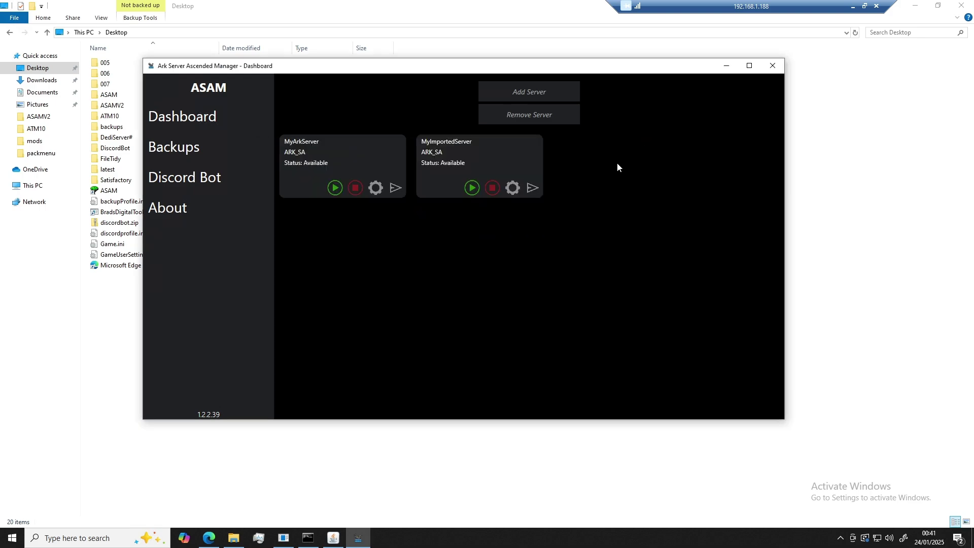
# - Examine the imported server settings in the MyImportedServer configuration window, then close it without making changes
pyautogui.click(511, 188)
pyautogui.moveTo(368, 129); pyautogui.dragTo(395, 91)
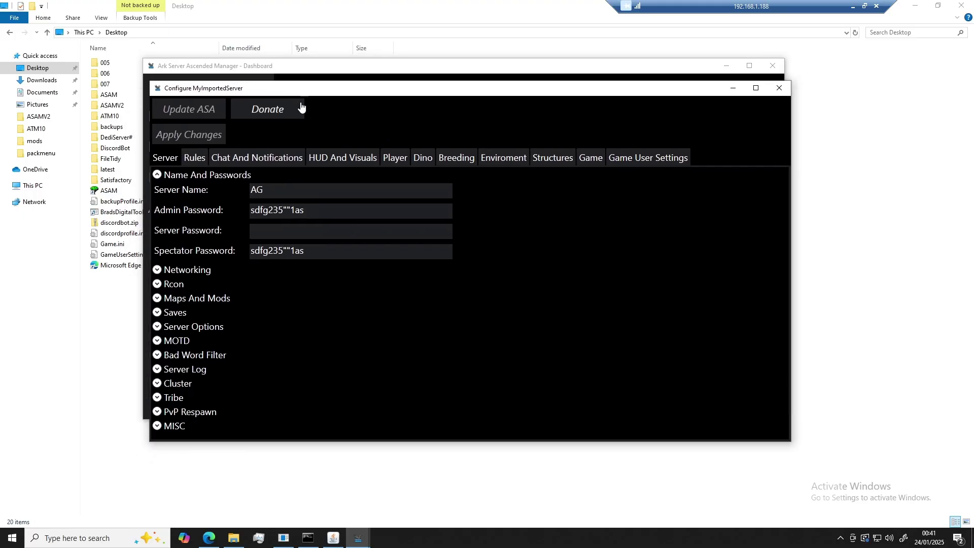
pyautogui.click(779, 88)
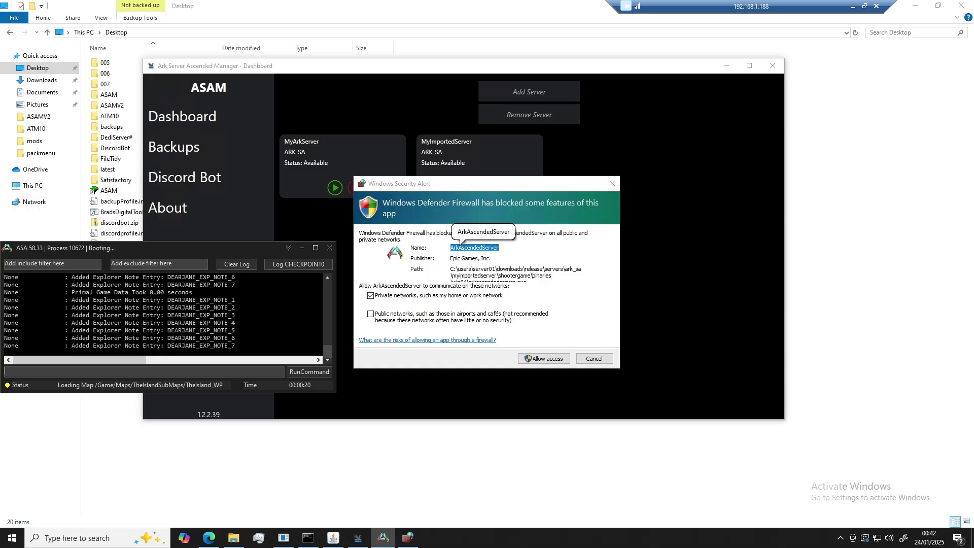
# - Allow ArkAscendedServer to communicate through Windows Defender Firewall on private networks
pyautogui.click(472, 248)
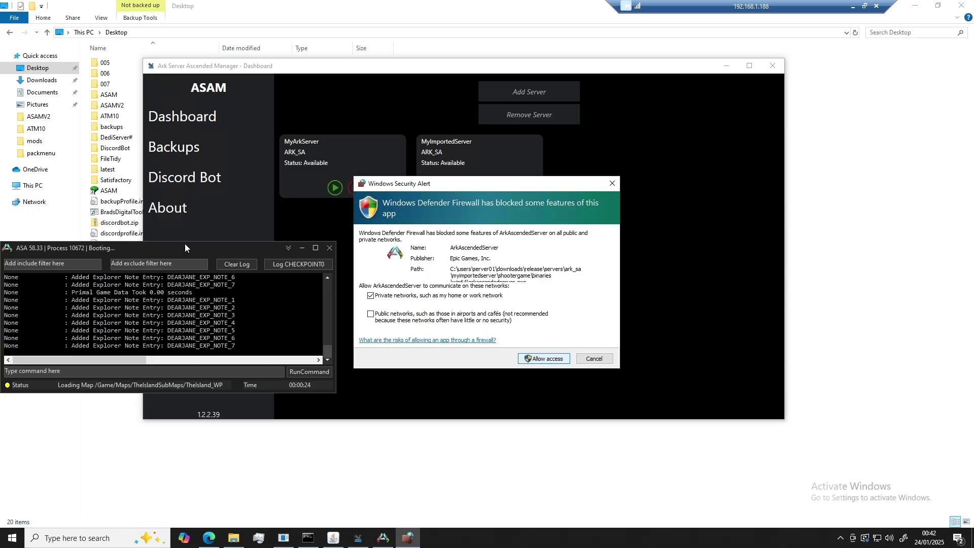
pyautogui.press('Return')
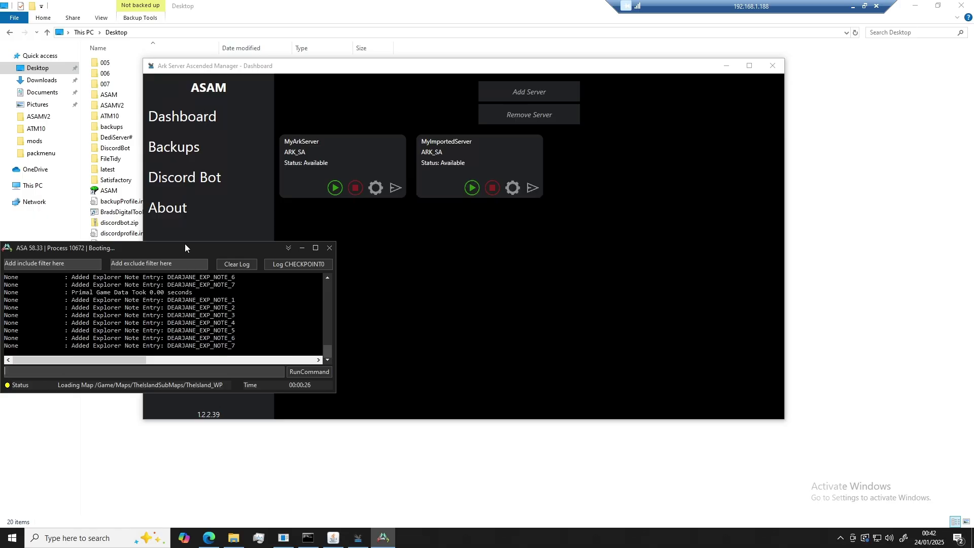